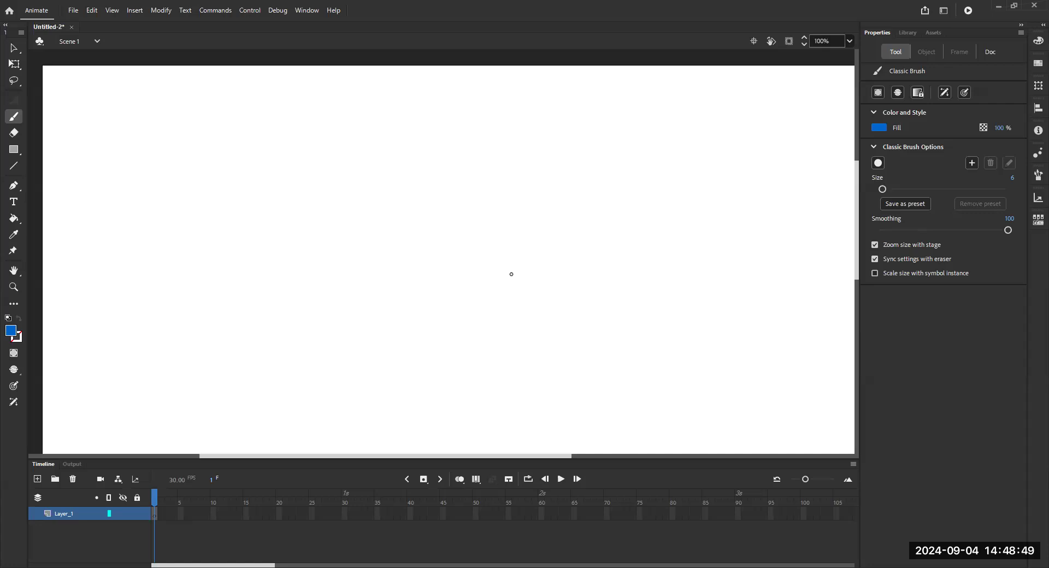
- Hand-letter "BRUSH (B)" in blue near the upper-left of the stage with the Classic Brush
left_click(14, 47)
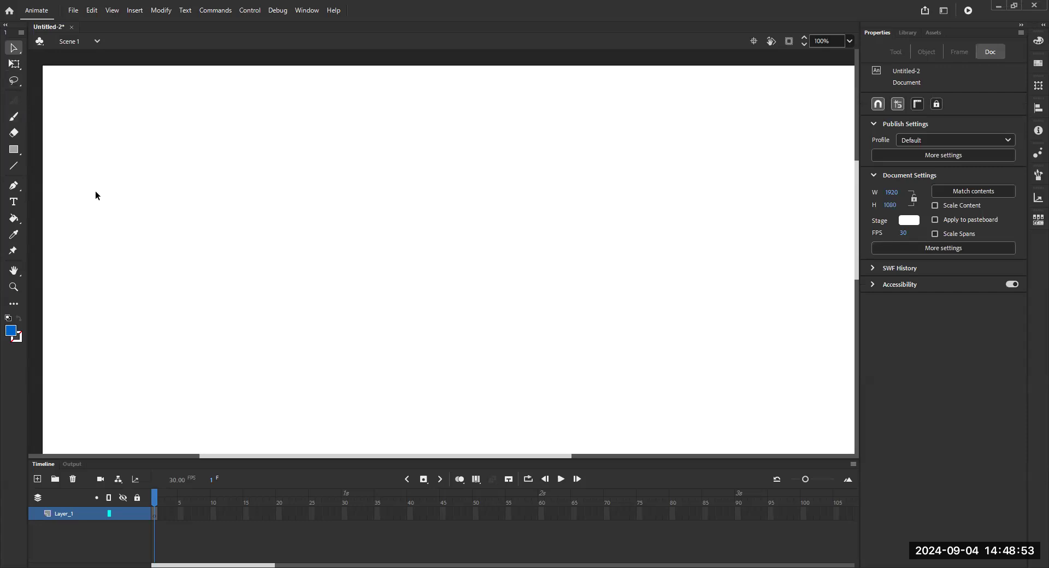
left_click(13, 270)
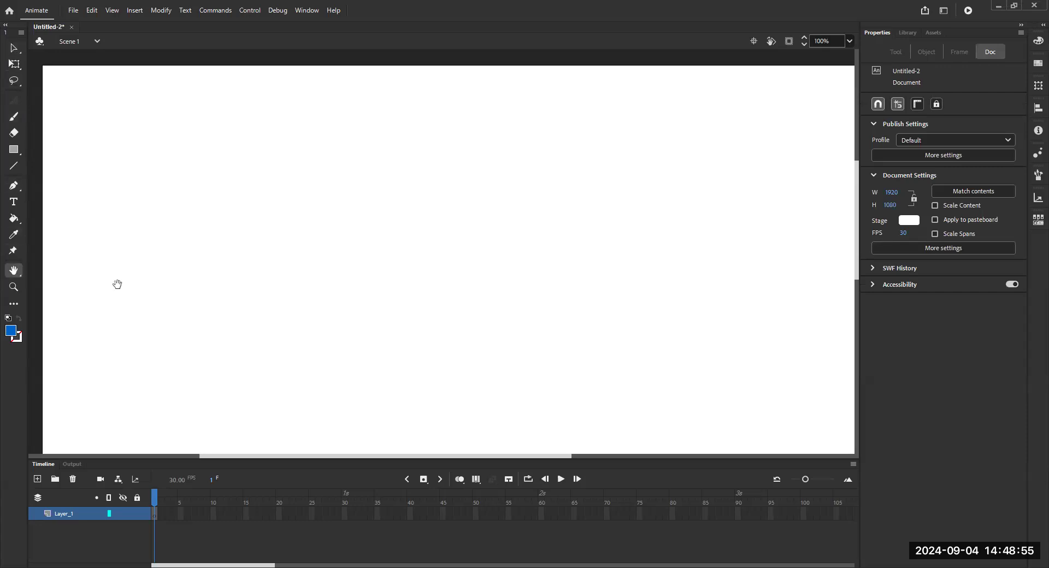
left_click_drag(197, 281, 186, 271)
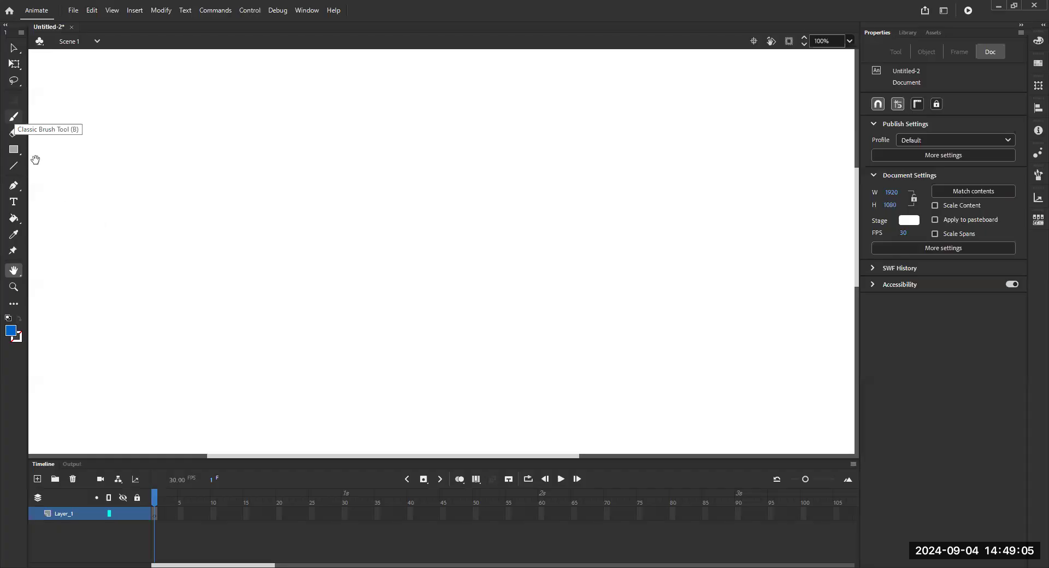
left_click(12, 119)
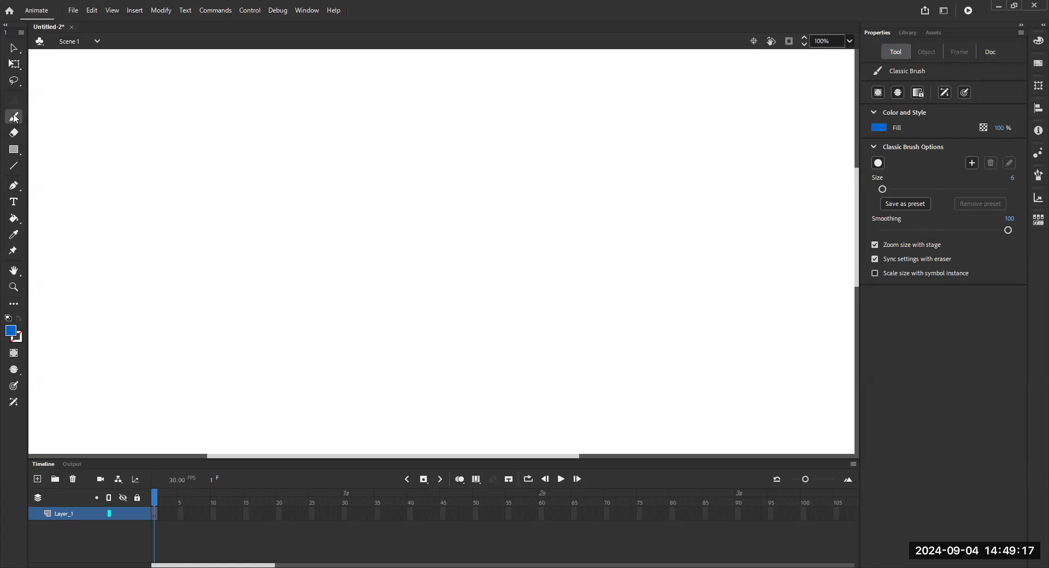
mouse_move(119, 110)
left_mouse_down()
mouse_move(115, 141)
mouse_move(107, 114)
mouse_move(142, 160)
mouse_move(142, 119)
mouse_move(158, 158)
left_mouse_up()
mouse_move(162, 117)
left_mouse_down()
mouse_move(172, 141)
mouse_move(180, 124)
left_mouse_up()
left_click_drag(192, 118, 184, 157)
mouse_move(200, 117)
left_mouse_down()
mouse_move(199, 163)
mouse_move(213, 162)
mouse_move(210, 145)
left_mouse_up()
mouse_move(242, 109)
left_mouse_down()
mouse_move(239, 159)
mouse_move(252, 154)
left_mouse_up()
left_click_drag(249, 123, 252, 154)
mouse_move(261, 106)
left_mouse_down()
mouse_move(273, 119)
mouse_move(268, 163)
left_mouse_up()
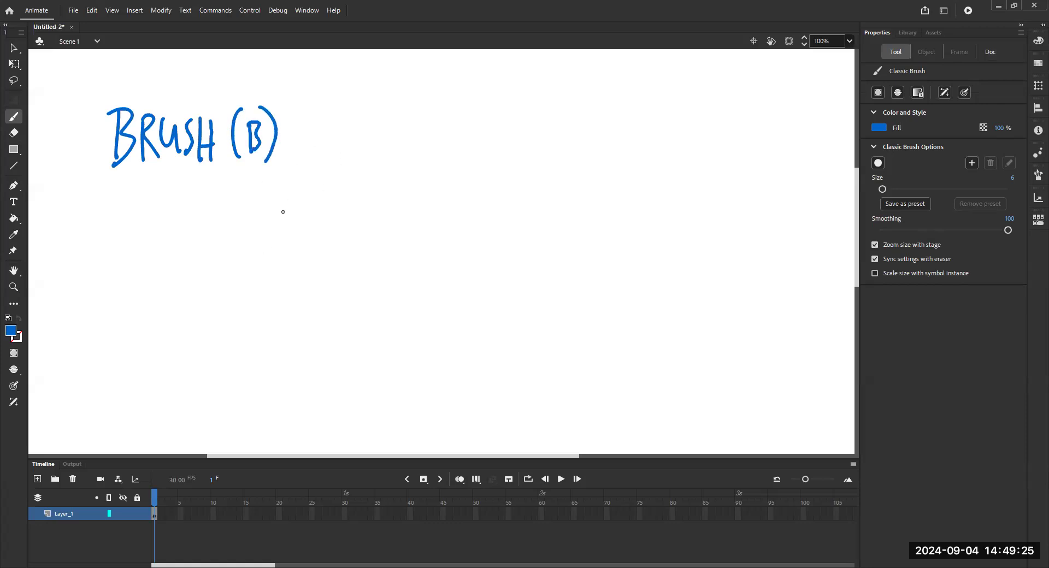
- Sketch a cartoon boy's head with swept hair, eyes, nose and mouth below the "BRUSH (B)" lettering
left_click_drag(283, 204, 337, 179)
left_click_drag(202, 185, 230, 277)
mouse_move(200, 178)
left_mouse_down()
mouse_move(289, 174)
mouse_move(284, 267)
mouse_move(266, 278)
left_mouse_up()
mouse_move(295, 178)
left_mouse_down()
mouse_move(296, 245)
mouse_move(307, 245)
mouse_move(294, 258)
left_mouse_up()
mouse_move(277, 164)
left_mouse_down()
mouse_move(221, 158)
mouse_move(194, 178)
mouse_move(308, 219)
mouse_move(303, 241)
left_mouse_up()
mouse_move(245, 226)
left_mouse_down()
mouse_move(265, 229)
mouse_move(214, 225)
mouse_move(251, 226)
left_mouse_up()
mouse_move(211, 193)
left_mouse_down()
mouse_move(223, 191)
mouse_move(215, 185)
left_mouse_up()
mouse_move(251, 191)
left_mouse_down()
mouse_move(223, 208)
mouse_move(252, 256)
left_mouse_up()
left_click_drag(295, 178, 303, 236)
- Draw the boy's neck, collar and shoulders, add a horizontal line beneath them, and thicken the neck and shoulder strokes
left_click_drag(252, 283, 252, 294)
mouse_move(284, 270)
left_mouse_down()
mouse_move(271, 307)
mouse_move(251, 298)
mouse_move(215, 337)
left_mouse_up()
left_click_drag(275, 288, 314, 350)
left_click_drag(284, 311, 295, 348)
left_click_drag(239, 319, 225, 350)
left_click_drag(242, 300, 216, 345)
left_click_drag(282, 296, 309, 348)
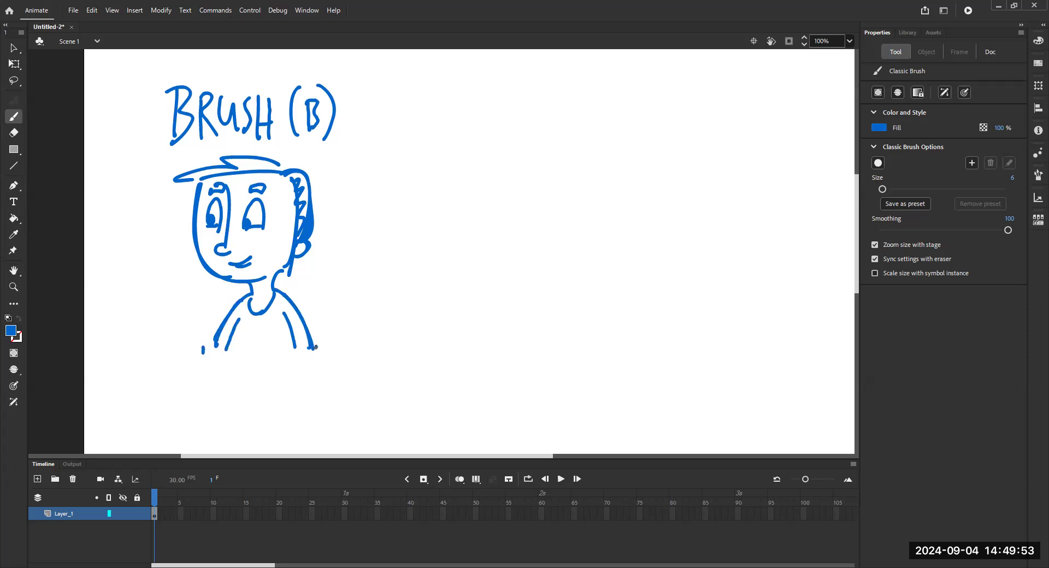
mouse_move(316, 347)
left_mouse_down()
mouse_move(195, 347)
mouse_move(343, 347)
left_mouse_up()
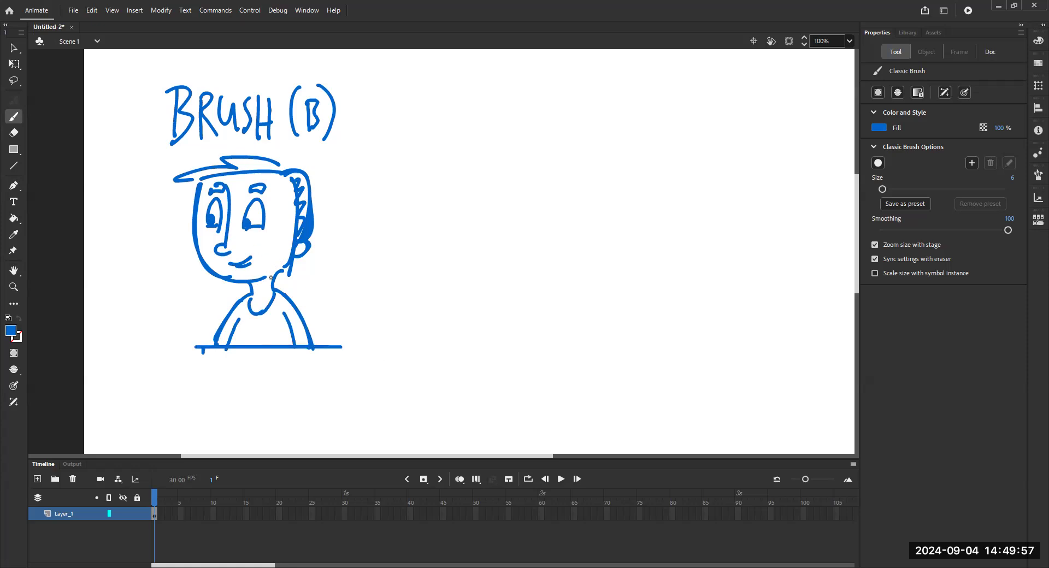
mouse_move(268, 279)
left_mouse_down()
mouse_move(267, 304)
mouse_move(308, 346)
left_mouse_up()
left_click_drag(288, 296, 304, 322)
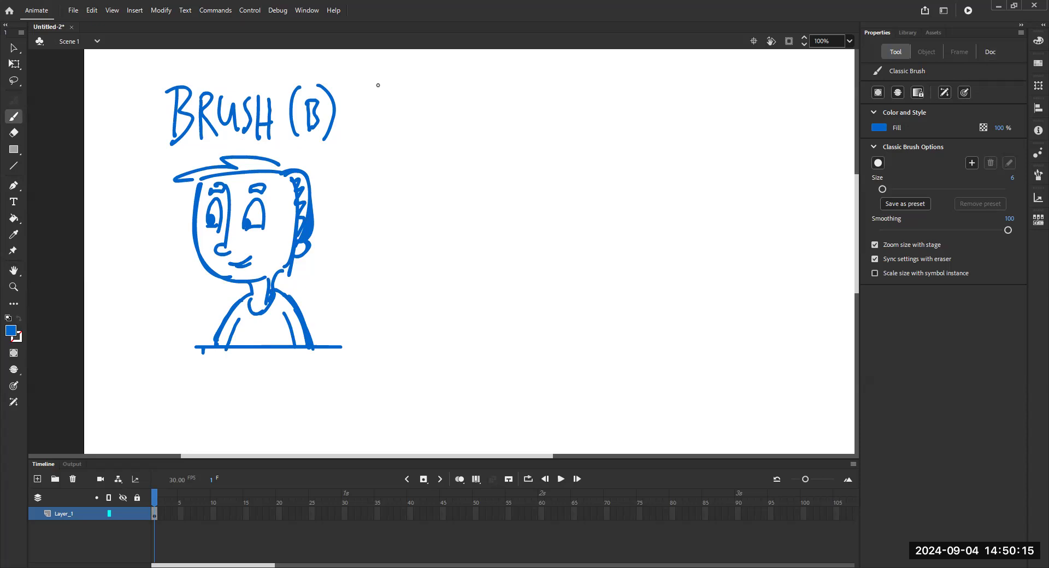
- Draw a pair of square brackets beside the "BRUSH (B)" lettering, with a curved arrow pointing to each bracket
mouse_move(373, 89)
left_mouse_down()
mouse_move(392, 89)
mouse_move(374, 102)
mouse_move(375, 143)
mouse_move(393, 143)
left_mouse_up()
mouse_move(417, 91)
left_mouse_down()
mouse_move(435, 90)
mouse_move(435, 138)
left_mouse_up()
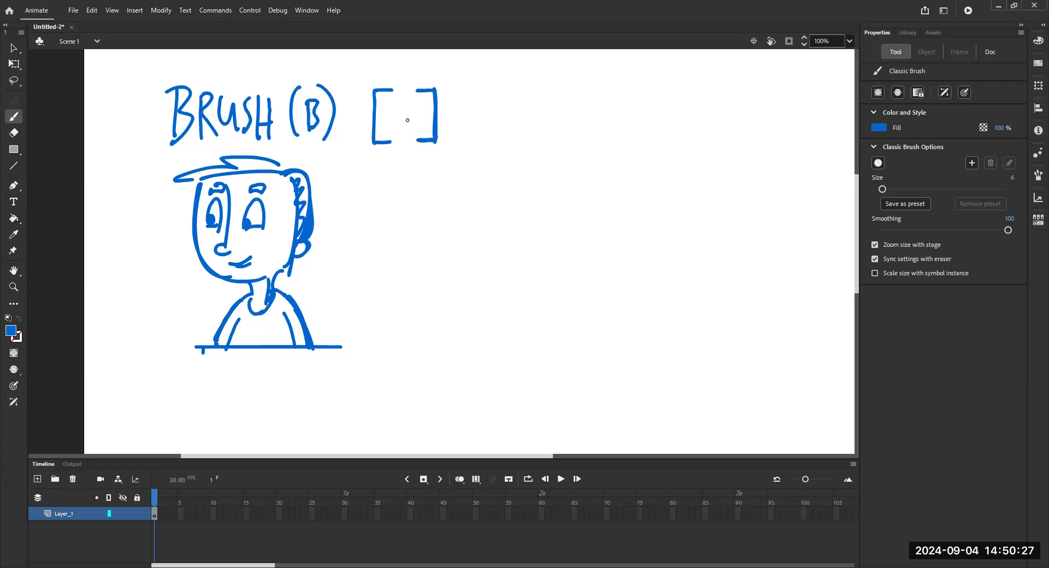
mouse_move(368, 176)
left_mouse_down()
mouse_move(359, 145)
mouse_move(363, 153)
left_mouse_up()
mouse_move(441, 170)
left_mouse_down()
mouse_move(447, 139)
mouse_move(453, 149)
left_mouse_up()
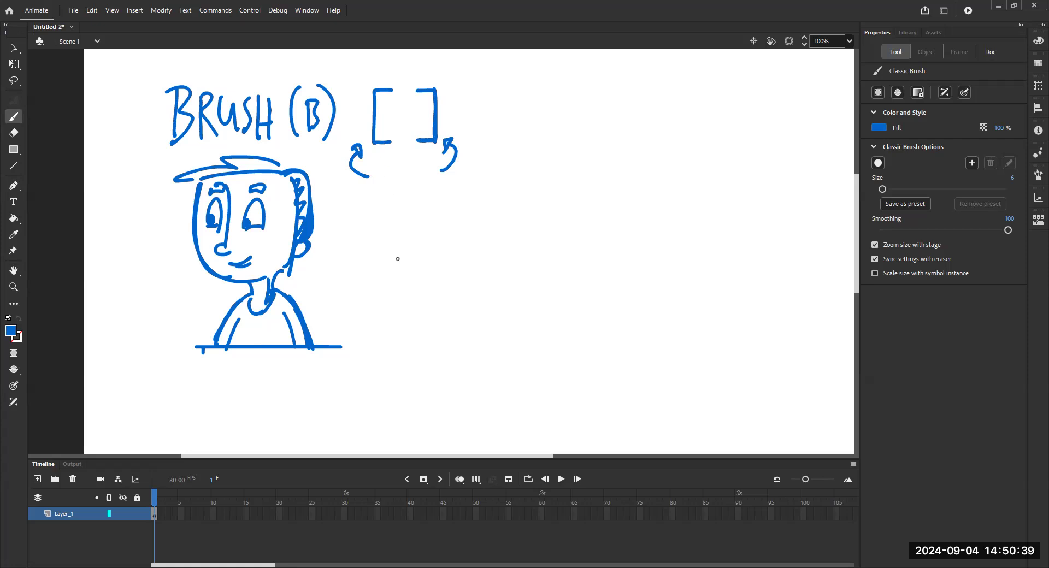
- Reduce the brush size to 3 and draw a thin zigzag and an open box below the brackets
key("bracketleft")
key("bracketleft")
key("bracketleft")
mouse_move(357, 206)
left_mouse_down()
mouse_move(374, 213)
mouse_move(377, 236)
mouse_move(393, 219)
mouse_move(403, 274)
left_mouse_up()
mouse_move(359, 237)
left_mouse_down()
mouse_move(373, 286)
mouse_move(399, 275)
left_mouse_up()
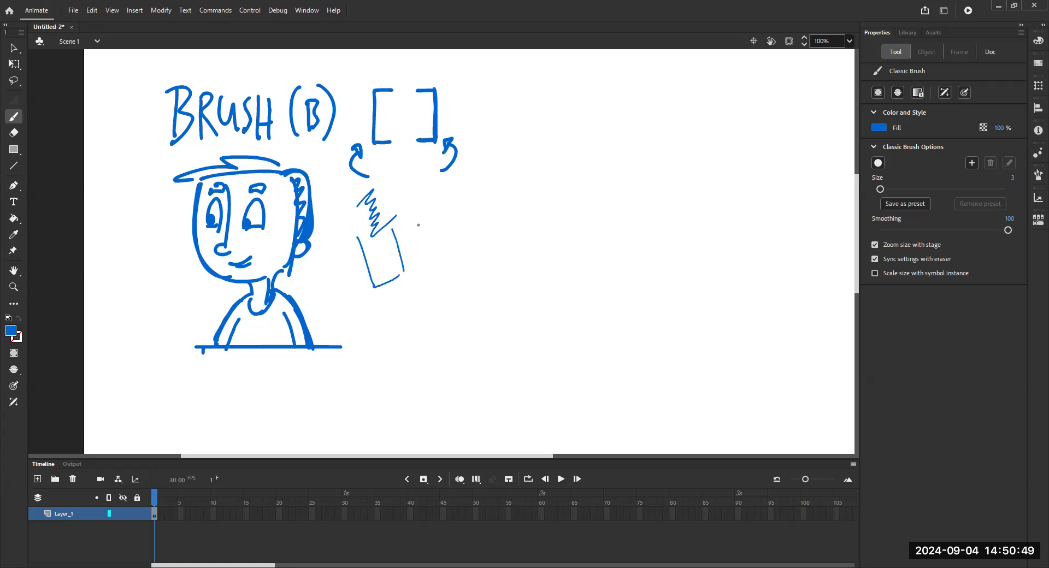
- Sketch a second, smaller cartoon head with spiky hair, ears and facial features in thin lines beside the open box
mouse_move(429, 217)
left_mouse_down()
mouse_move(451, 298)
mouse_move(447, 209)
mouse_move(486, 284)
mouse_move(490, 269)
left_mouse_up()
left_click_drag(425, 266, 424, 275)
mouse_move(433, 199)
left_mouse_down()
mouse_move(456, 201)
mouse_move(417, 235)
mouse_move(424, 264)
mouse_move(493, 208)
mouse_move(497, 256)
mouse_move(433, 249)
mouse_move(446, 263)
mouse_move(477, 257)
mouse_move(443, 224)
mouse_move(474, 224)
left_mouse_up()
mouse_move(451, 265)
left_mouse_down()
mouse_move(463, 286)
mouse_move(483, 286)
left_mouse_up()
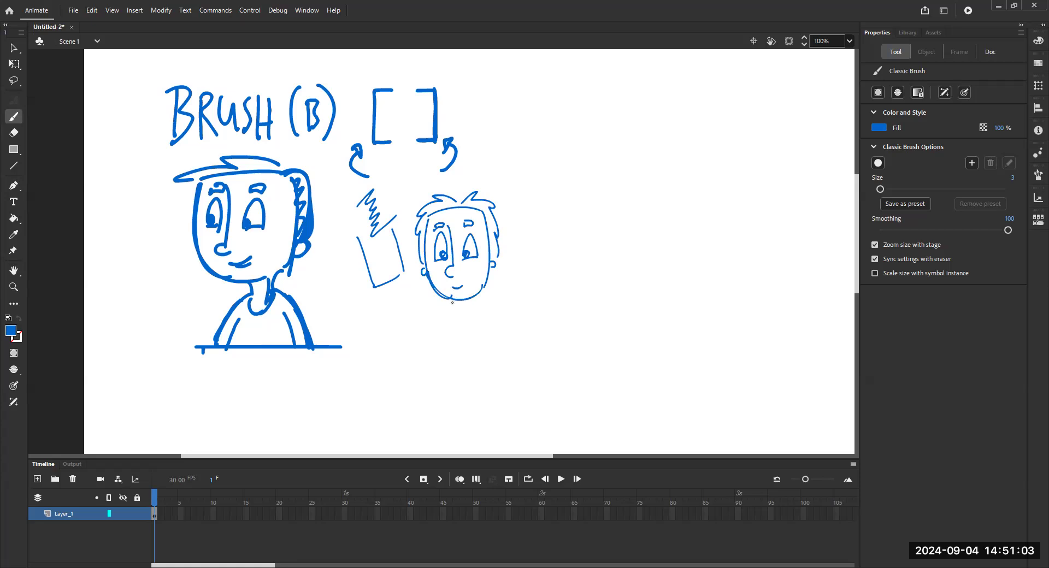
- Draw the second figure's neck, collar and shoulders in thin lines with a horizontal line beneath
mouse_move(435, 313)
left_mouse_down()
mouse_move(435, 342)
mouse_move(495, 307)
mouse_move(504, 334)
left_mouse_up()
left_click_drag(458, 300, 460, 309)
mouse_move(465, 300)
left_mouse_down()
mouse_move(464, 319)
mouse_move(473, 319)
mouse_move(435, 345)
left_mouse_up()
left_click_drag(497, 309, 508, 340)
mouse_move(432, 330)
left_mouse_down()
mouse_move(433, 361)
mouse_move(518, 346)
left_mouse_up()
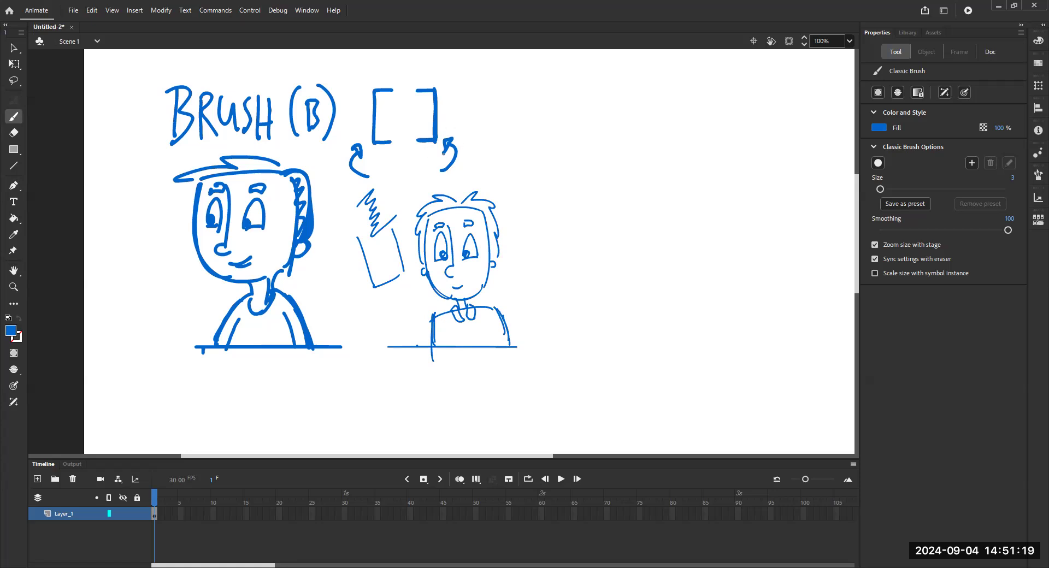
- Increase the brush size to 7 and sketch a third cartoon head with spiky hair to the right of the brackets
key("bracketright")
left_click_drag(516, 121, 546, 200)
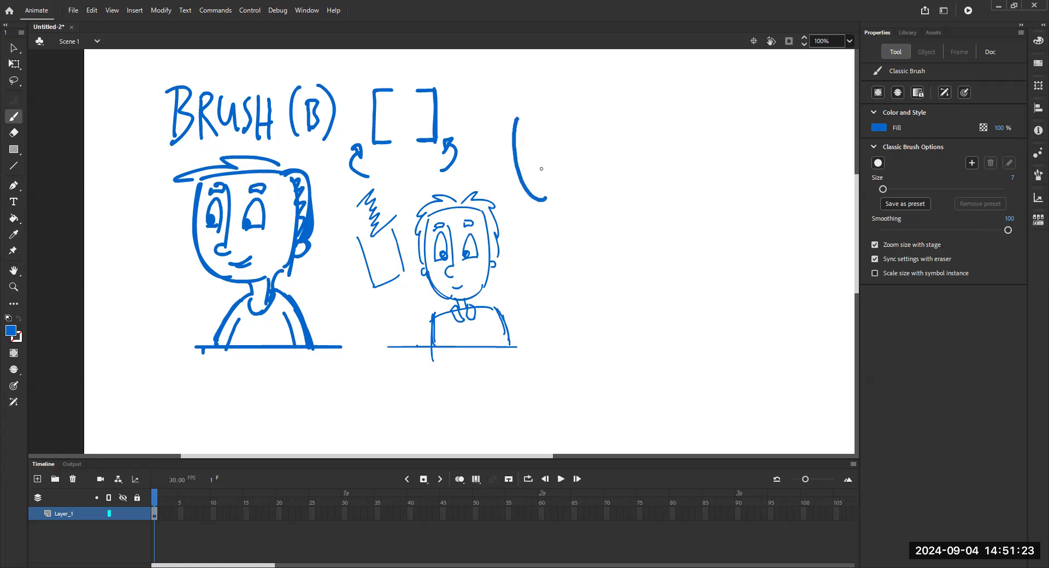
mouse_move(515, 114)
left_mouse_down()
mouse_move(573, 103)
mouse_move(574, 184)
left_mouse_up()
left_click_drag(514, 164, 522, 174)
left_click_drag(580, 147, 582, 161)
mouse_move(541, 89)
left_mouse_down()
mouse_move(503, 129)
mouse_move(511, 159)
mouse_move(563, 91)
mouse_move(590, 141)
left_mouse_up()
mouse_move(526, 147)
left_mouse_down()
mouse_move(565, 147)
mouse_move(534, 115)
mouse_move(566, 113)
mouse_move(546, 171)
mouse_move(579, 185)
left_mouse_up()
left_click_drag(576, 109, 579, 191)
- Draw the third figure's shoulders, torso sides and arms below its head
mouse_move(536, 219)
left_mouse_down()
mouse_move(544, 276)
mouse_move(600, 221)
mouse_move(604, 263)
mouse_move(568, 208)
left_mouse_up()
left_click_drag(549, 224, 557, 276)
left_click_drag(589, 221, 596, 266)
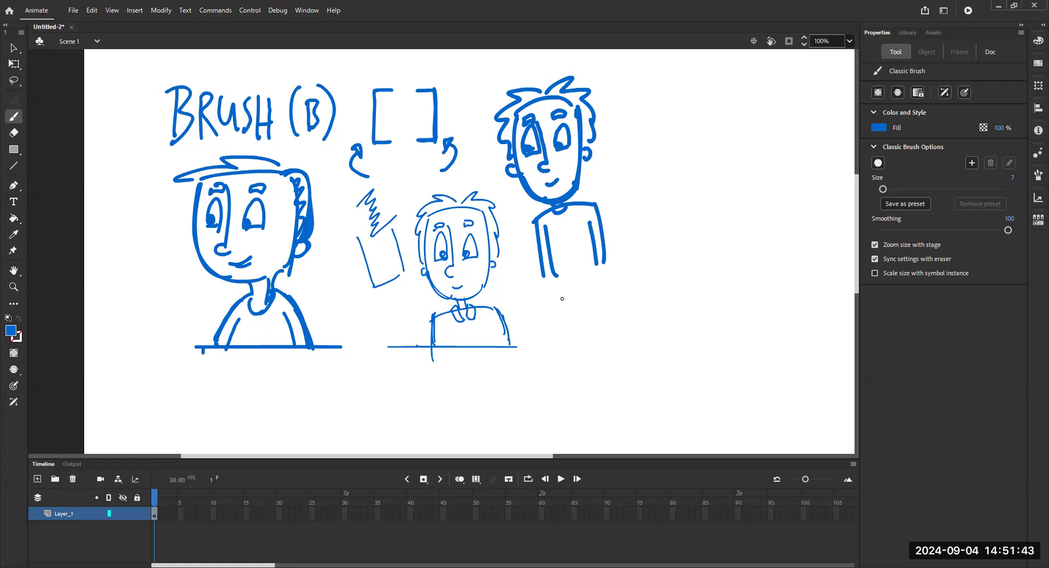
- Set the fill colour to bright green (#33FF00) and scribble two marks beside the first figure
left_click(12, 332)
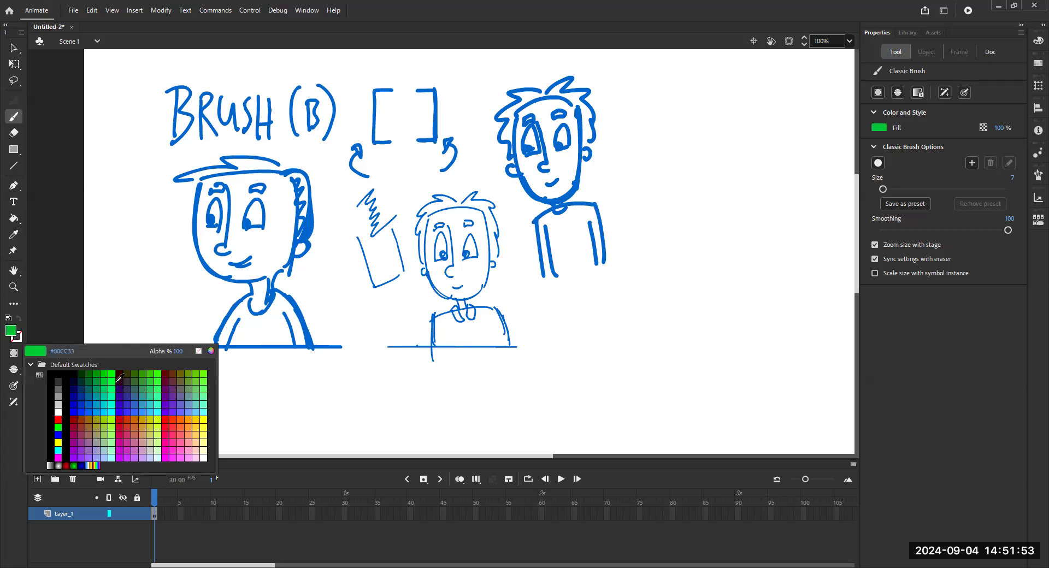
left_click(157, 374)
mouse_move(118, 288)
left_mouse_down()
mouse_move(141, 300)
mouse_move(139, 331)
left_mouse_up()
left_click_drag(146, 198, 158, 223)
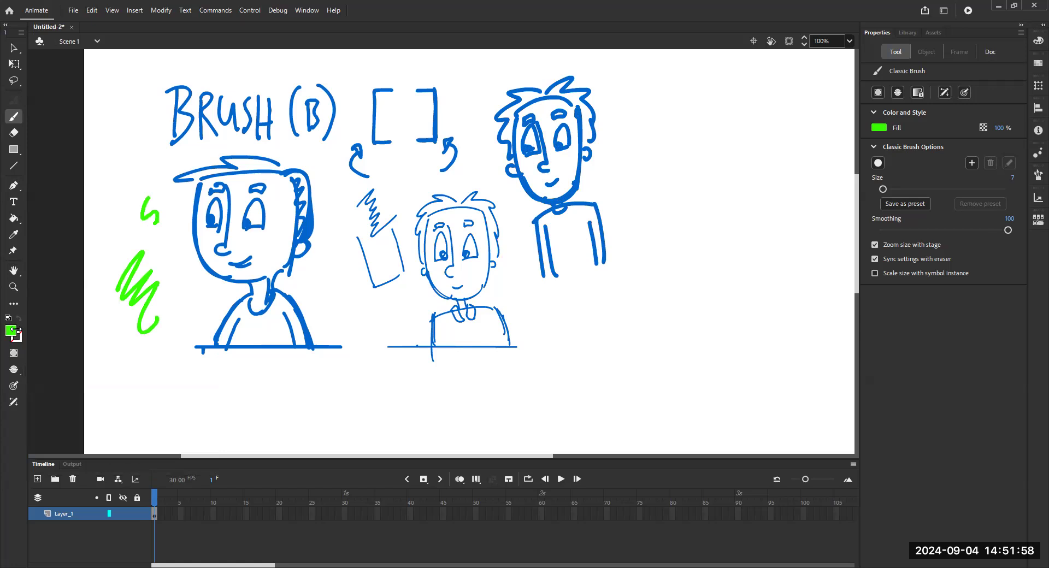
- Set the fill colour to red and scribble a zigzag beside the first figure's head, over the small green mark
left_click(17, 335)
left_click(26, 416)
mouse_move(127, 192)
left_mouse_down()
mouse_move(137, 235)
mouse_move(175, 274)
mouse_move(143, 187)
mouse_move(160, 243)
left_mouse_up()
- Set the fill colour to dark brown (#663300) and scribble a zigzag over the larger green mark
left_click(158, 373)
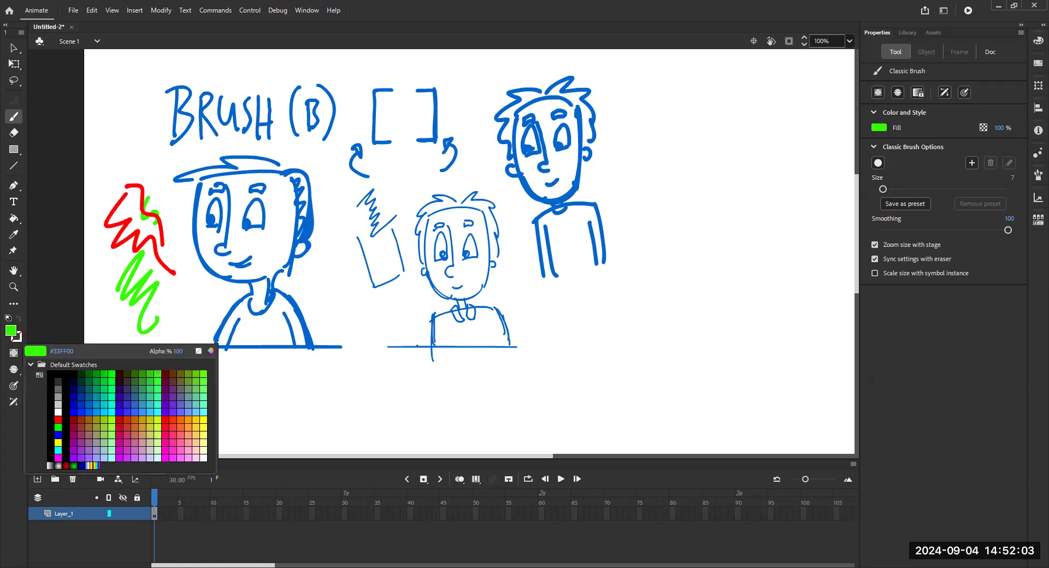
left_click(15, 336)
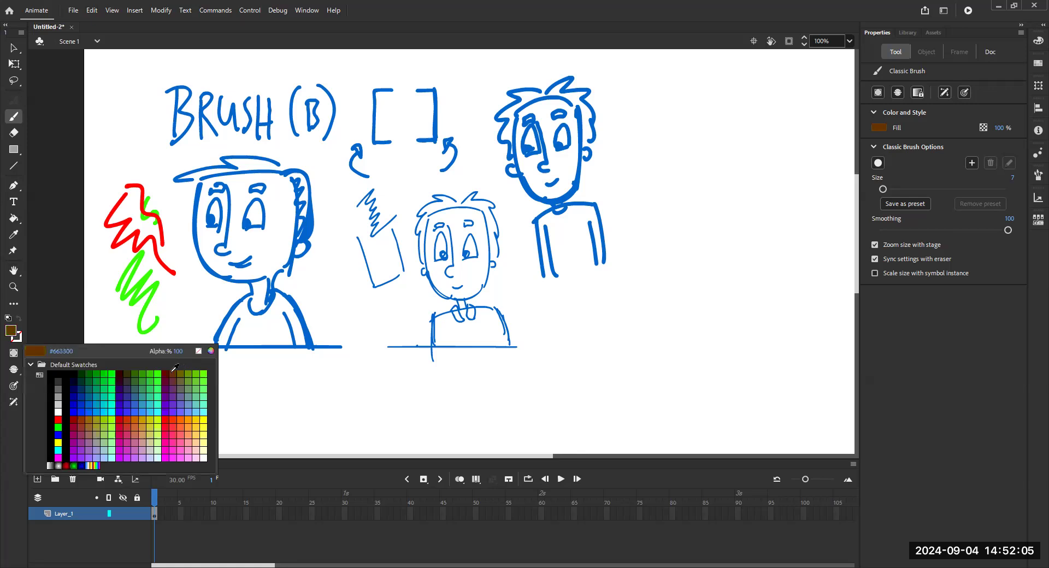
left_click(172, 369)
mouse_move(164, 300)
left_mouse_down()
mouse_move(169, 328)
mouse_move(156, 284)
mouse_move(131, 270)
left_mouse_up()
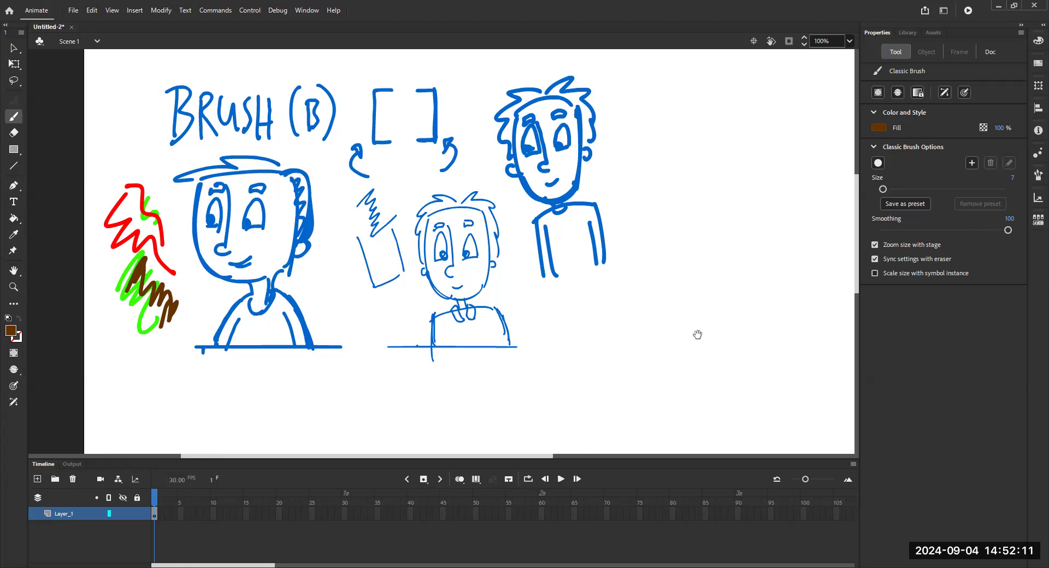
- Set the fill colour to dark blue (#0000CC) and hand-letter "ERASER" below the first figure
scroll(683, 339, "right", 2)
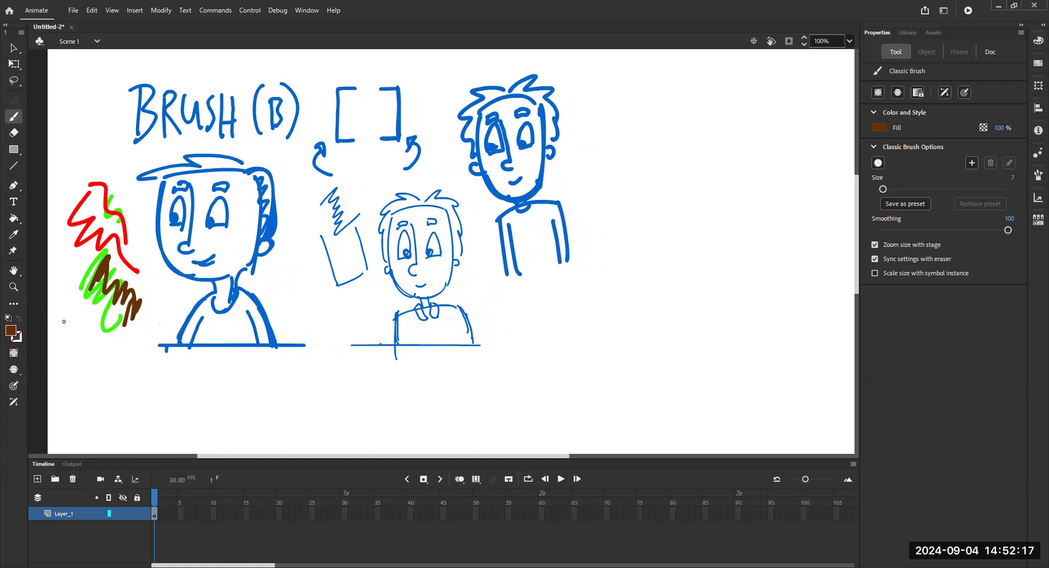
left_click(11, 331)
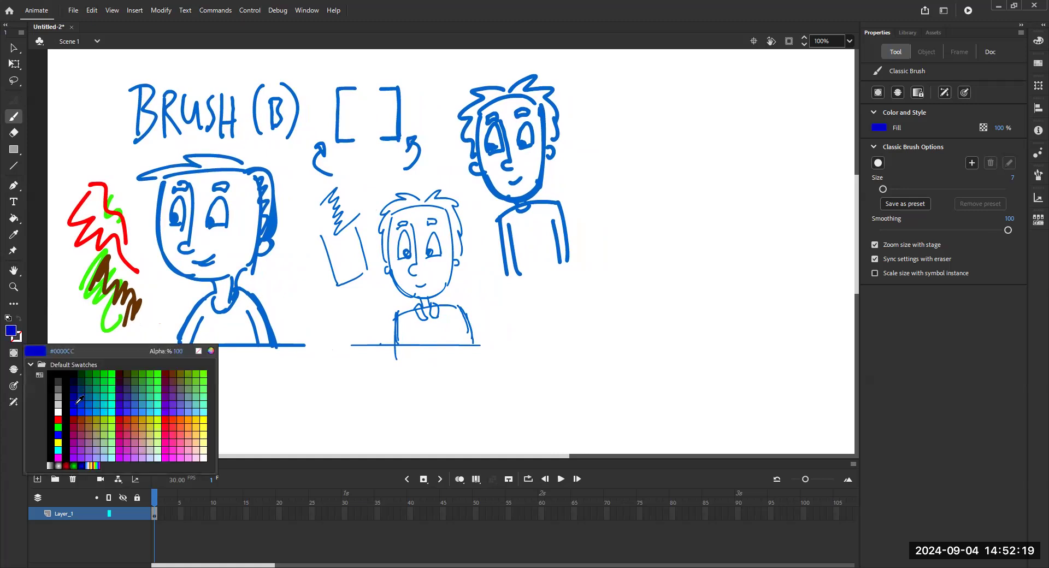
left_click(110, 389)
mouse_move(115, 386)
left_mouse_down()
mouse_move(116, 417)
mouse_move(118, 401)
left_mouse_up()
mouse_move(107, 388)
left_mouse_down()
mouse_move(120, 387)
mouse_move(126, 416)
left_mouse_up()
mouse_move(126, 389)
left_mouse_down()
mouse_move(143, 415)
mouse_move(163, 414)
left_mouse_up()
mouse_move(178, 387)
left_mouse_down()
mouse_move(180, 413)
mouse_move(192, 386)
left_mouse_up()
left_click_drag(178, 399, 194, 415)
left_click_drag(194, 387, 215, 425)
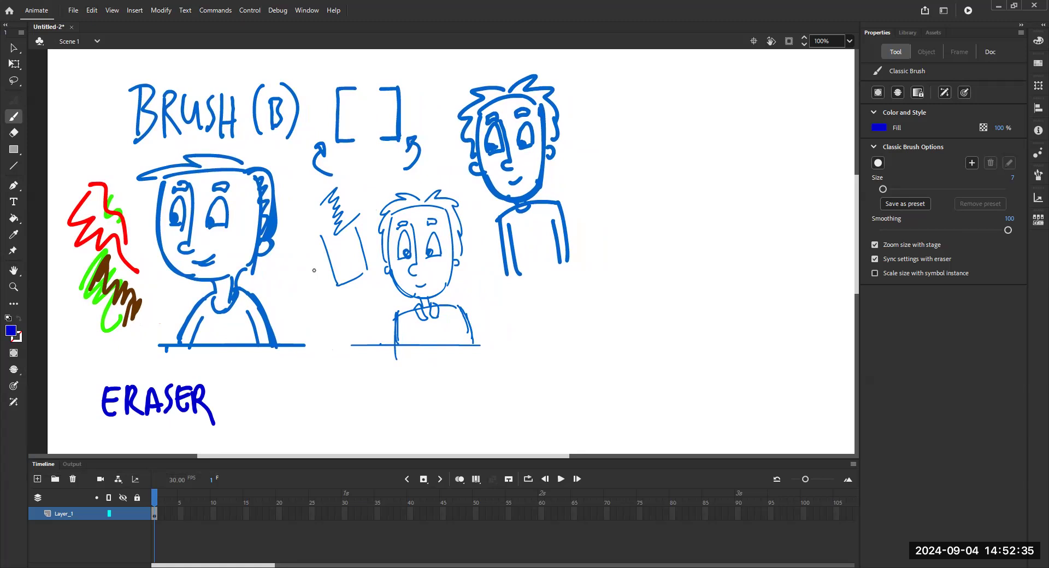
- Erase slanted strokes through the "ERASER" lettering and rub out the open box beside the second figure
left_click(13, 135)
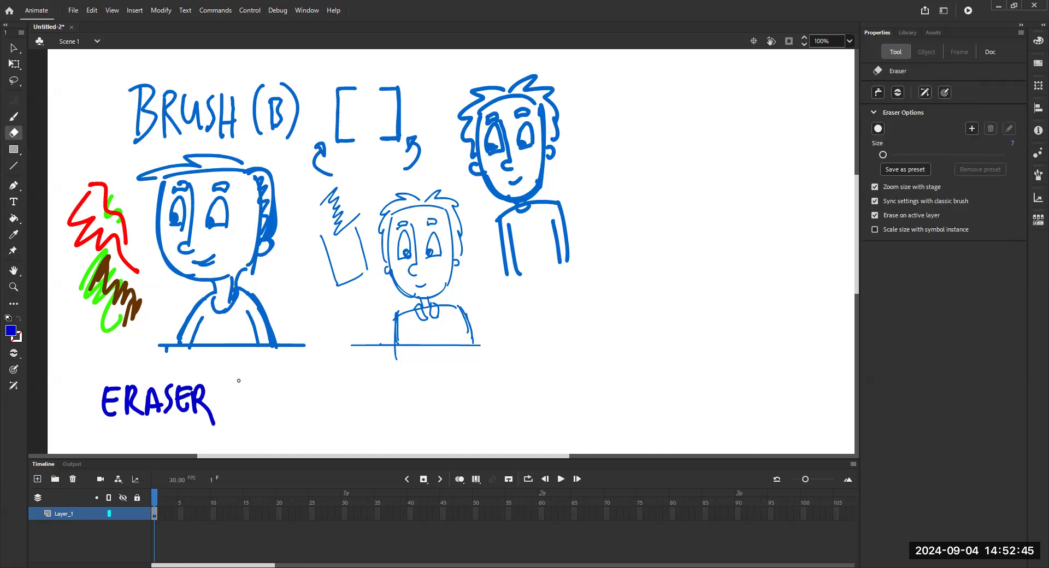
mouse_move(215, 425)
left_mouse_down()
mouse_move(225, 393)
mouse_move(115, 402)
mouse_move(112, 414)
left_mouse_up()
mouse_move(355, 344)
left_mouse_down()
mouse_move(364, 329)
mouse_move(367, 344)
mouse_move(321, 236)
mouse_move(350, 278)
left_mouse_up()
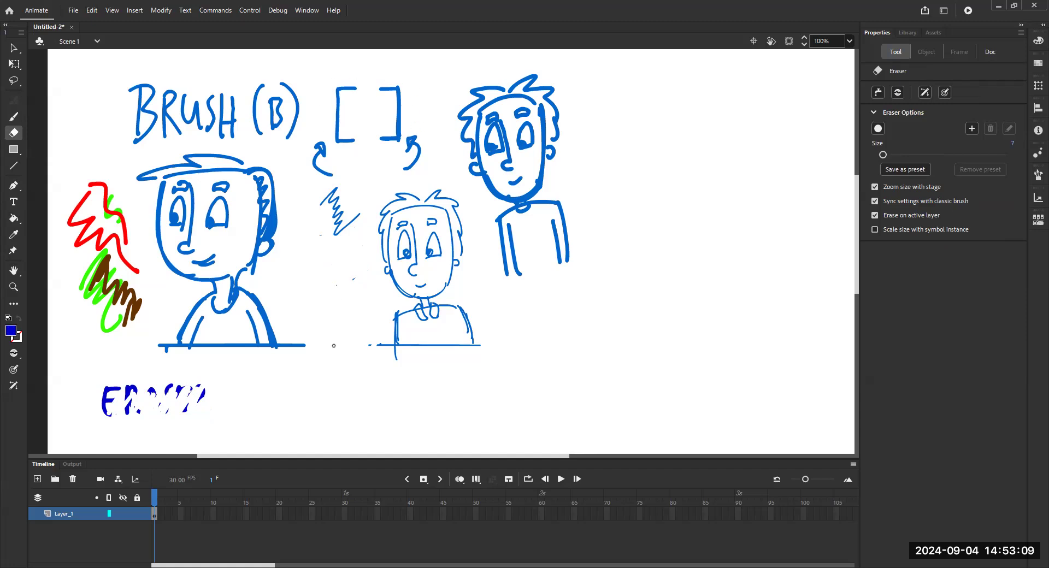
- Enlarge the eraser to size 23 and erase the thin zigzag, parts of the curved arrows and the first baseline's end
key("bracketright")
key("bracketright")
key("bracketright")
key("bracketright")
key("bracketright")
key("bracketright")
key("bracketright")
key("bracketright")
key("bracketright")
key("bracketright")
key("bracketright")
key("bracketright")
key("bracketright")
key("bracketright")
key("bracketright")
key("bracketright")
left_click_drag(302, 340, 290, 343)
mouse_move(302, 160)
left_mouse_down()
mouse_move(326, 174)
mouse_move(336, 219)
mouse_move(353, 234)
left_mouse_up()
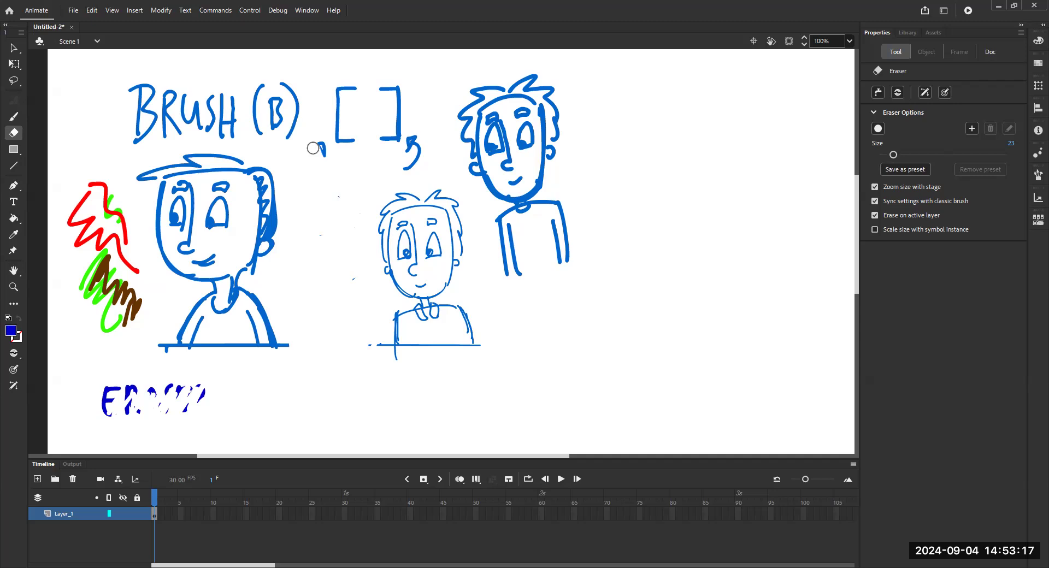
- Erase the third figure to the right of the brackets, enlarging the eraser to size 39
mouse_move(547, 195)
left_mouse_down()
mouse_move(565, 253)
mouse_move(516, 217)
mouse_move(517, 189)
mouse_move(500, 214)
mouse_move(518, 258)
left_mouse_up()
key("bracketright")
key("bracketright")
key("bracketright")
key("bracketright")
key("bracketright")
key("bracketright")
key("bracketright")
key("bracketright")
key("bracketright")
key("bracketright")
key("bracketright")
key("bracketright")
key("bracketright")
key("bracketright")
key("bracketright")
key("bracketright")
mouse_move(539, 176)
left_mouse_down()
mouse_move(548, 156)
mouse_move(504, 143)
mouse_move(467, 109)
mouse_move(519, 95)
mouse_move(549, 101)
mouse_move(525, 82)
left_mouse_up()
left_click_drag(568, 260, 567, 229)
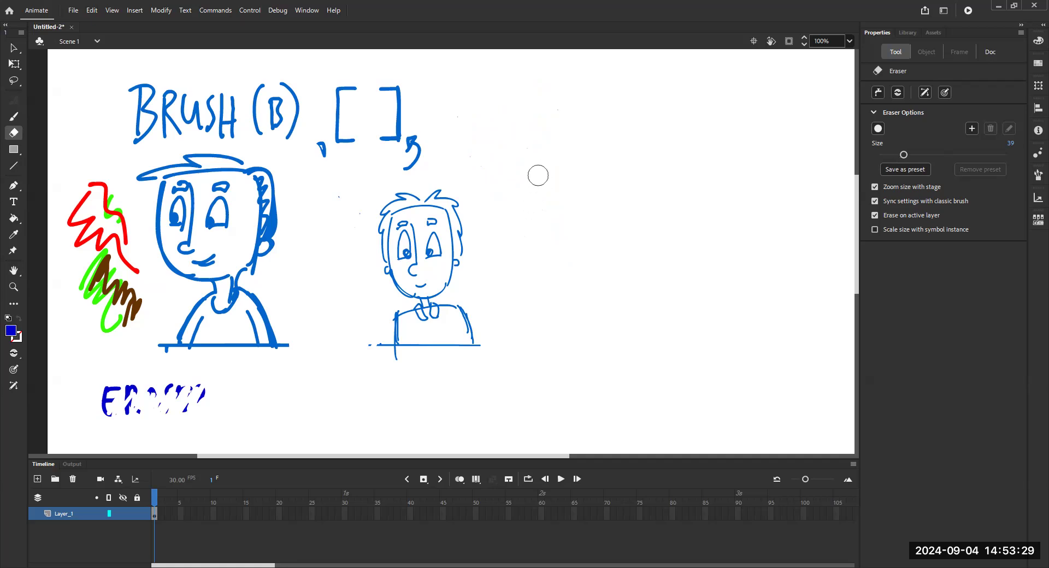
- Shrink the eraser and erase gaps in the second figure's shoulder line
key("bracketleft")
key("bracketleft")
key("bracketleft")
key("bracketleft")
key("bracketleft")
key("bracketleft")
key("bracketleft")
key("bracketleft")
key("bracketleft")
key("bracketleft")
key("bracketleft")
key("bracketleft")
left_click_drag(474, 306, 466, 338)
- Reduce the eraser to size 6 and erase thin stripes across the first figure's shoulders and dark side hair
key("bracketleft")
key("bracketleft")
mouse_move(274, 325)
left_mouse_down()
mouse_move(202, 349)
mouse_move(179, 317)
left_mouse_up()
left_click_drag(267, 218, 257, 231)
mouse_move(277, 210)
left_mouse_down()
mouse_move(265, 223)
mouse_move(257, 195)
left_mouse_up()
left_click_drag(276, 230, 252, 260)
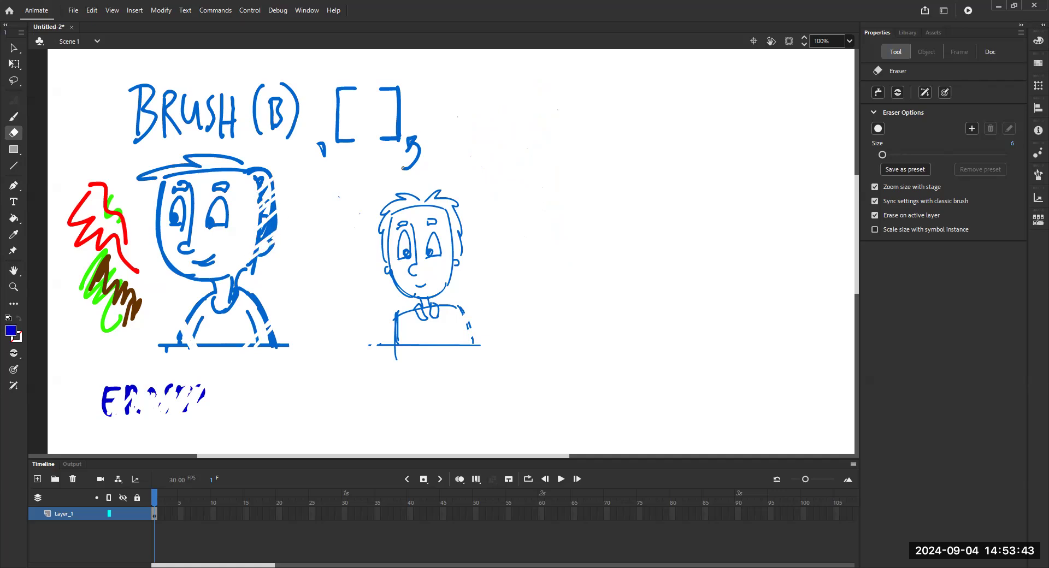
- Erase thin gaps through the second figure's hair, face outline and ears
key("bracketleft")
left_click_drag(381, 212, 383, 279)
left_click_drag(381, 198, 414, 254)
left_click_drag(449, 200, 454, 274)
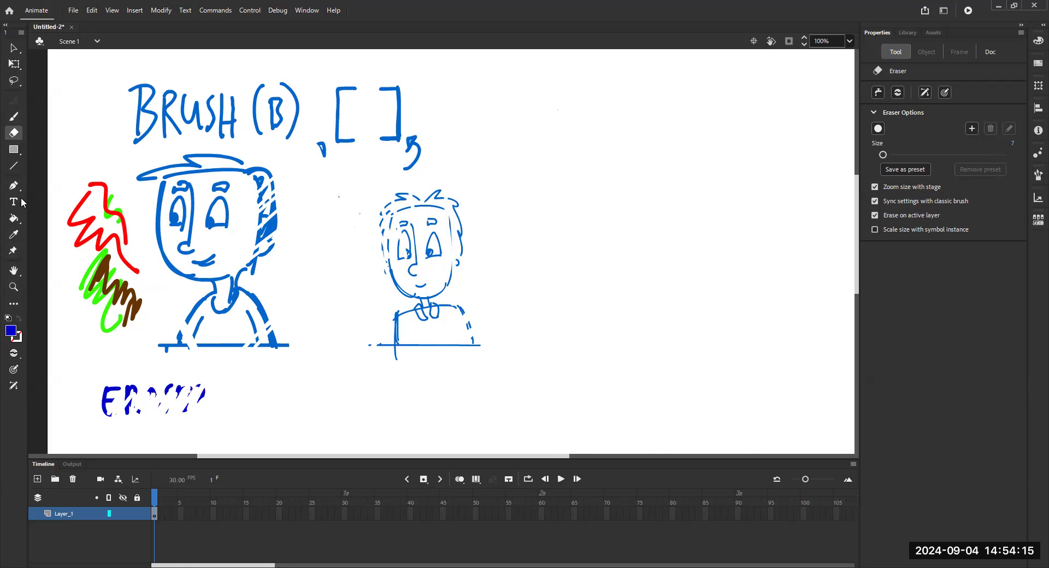
- Add the Paint Brush Tool to the toolbar below the Classic Brush and close the tool customization palette
left_click(15, 306)
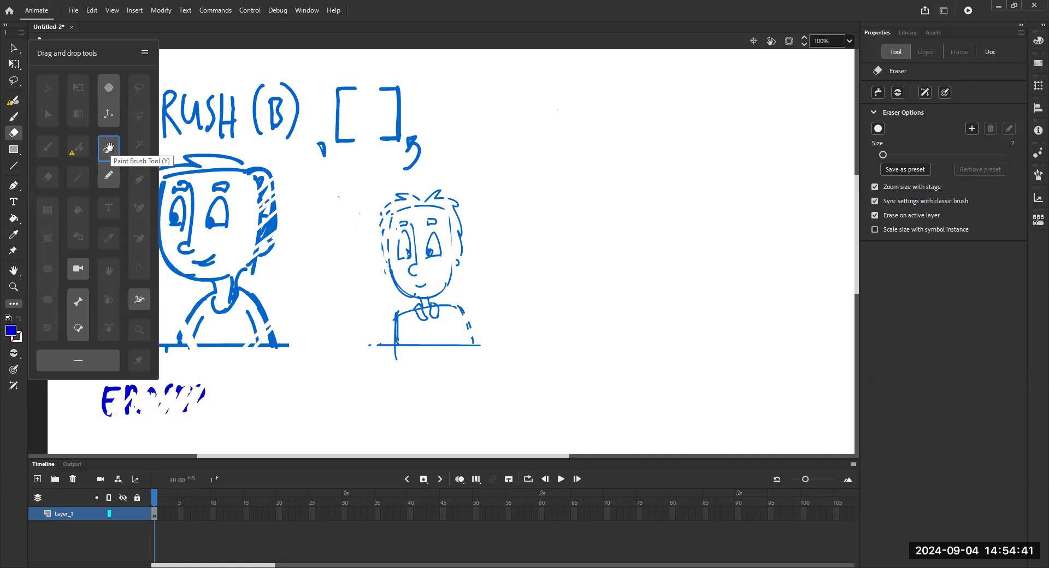
mouse_move(109, 147)
left_mouse_down()
mouse_move(51, 178)
mouse_move(112, 150)
mouse_move(83, 160)
mouse_move(15, 148)
mouse_move(18, 136)
left_mouse_up()
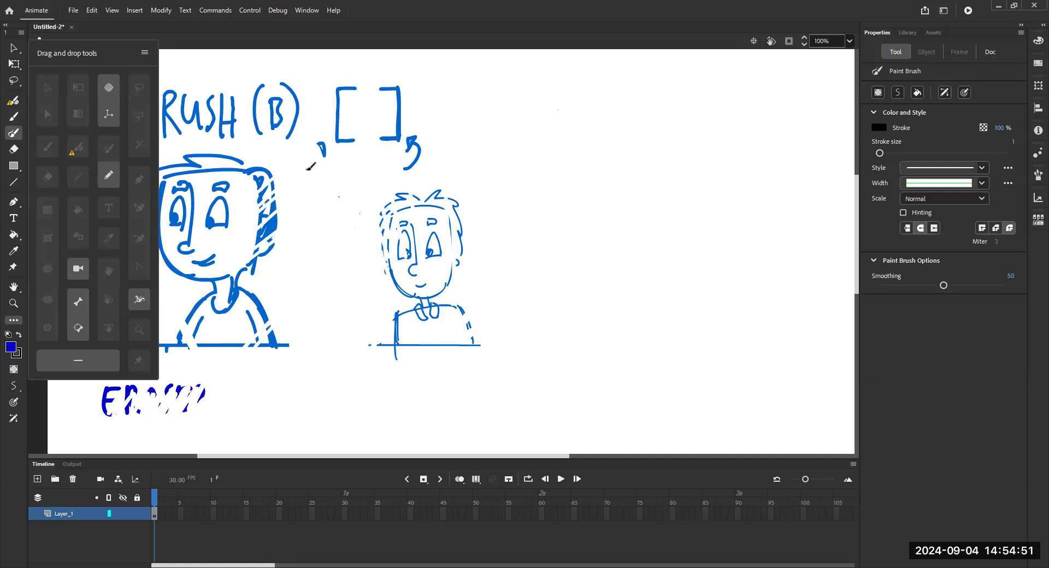
left_click(145, 52)
left_click(175, 83)
left_click(208, 86)
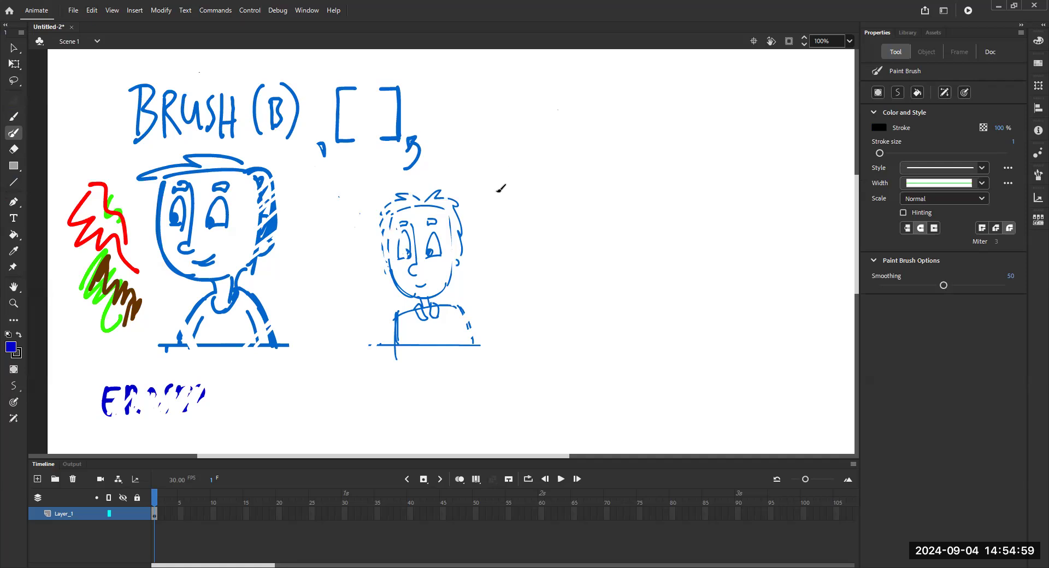
- Draw two wavy lines and a group of circles in thin black Paint Brush strokes on the stage's empty right area
mouse_move(489, 190)
left_mouse_down()
mouse_move(516, 149)
mouse_move(528, 279)
left_mouse_up()
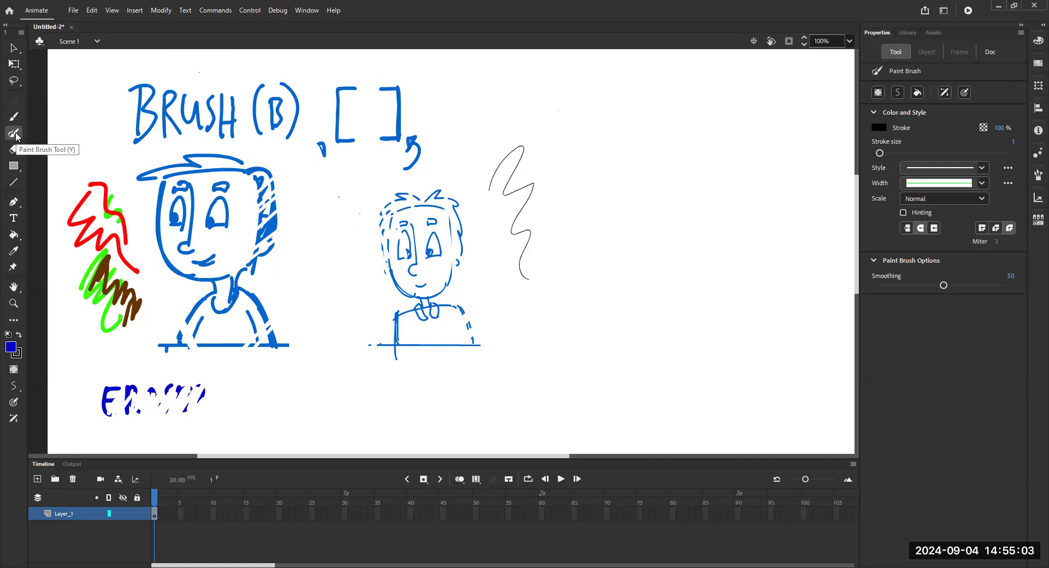
mouse_move(552, 191)
left_mouse_down()
mouse_move(571, 158)
mouse_move(583, 257)
mouse_move(567, 320)
left_mouse_up()
mouse_move(635, 163)
left_mouse_down()
mouse_move(667, 229)
mouse_move(695, 160)
mouse_move(671, 128)
mouse_move(722, 149)
left_mouse_up()
mouse_move(625, 256)
left_mouse_down()
mouse_move(613, 263)
mouse_move(653, 264)
left_mouse_up()
mouse_move(512, 324)
left_mouse_down()
mouse_move(529, 303)
mouse_move(514, 319)
left_mouse_up()
mouse_move(558, 256)
left_mouse_down()
mouse_move(544, 287)
mouse_move(554, 254)
left_mouse_up()
mouse_move(618, 246)
left_mouse_down()
mouse_move(607, 223)
mouse_move(618, 246)
left_mouse_up()
left_click_drag(621, 122, 628, 121)
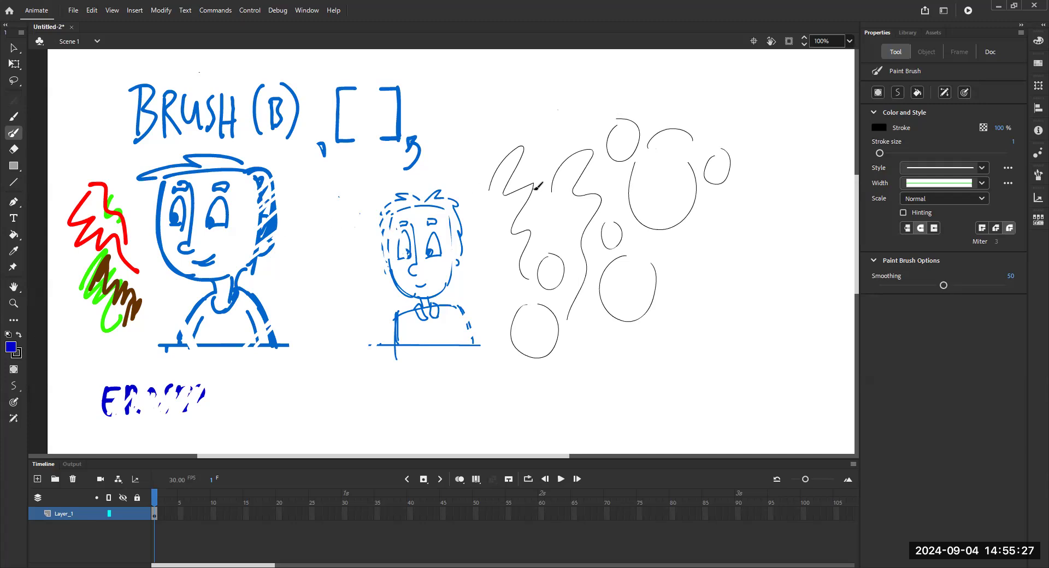
mouse_move(678, 253)
left_mouse_down()
mouse_move(705, 268)
mouse_move(689, 252)
left_mouse_up()
- Set the stroke color to green #009900 and draw several circles and a zigzag scribble around the black circles
left_click(20, 355)
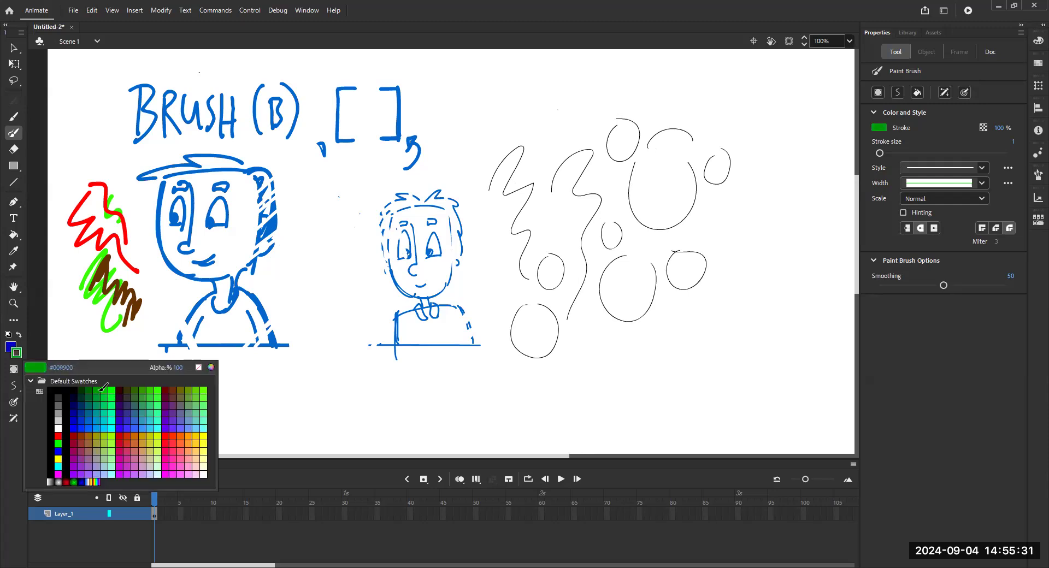
mouse_move(585, 345)
left_mouse_down()
mouse_move(576, 351)
mouse_move(588, 346)
left_mouse_up()
mouse_move(648, 335)
left_mouse_down()
mouse_move(634, 342)
mouse_move(660, 361)
mouse_move(653, 335)
left_mouse_up()
left_click_drag(689, 310, 688, 312)
left_click_drag(724, 261, 726, 264)
left_click_drag(727, 212, 636, 240)
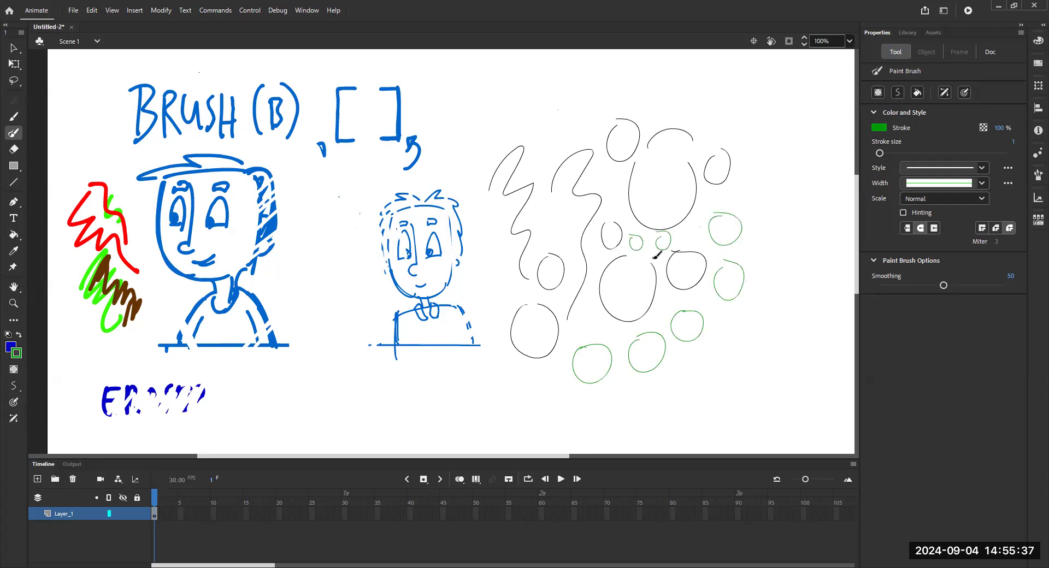
mouse_move(795, 130)
left_mouse_down()
mouse_move(790, 115)
mouse_move(727, 136)
mouse_move(749, 186)
mouse_move(780, 179)
left_mouse_up()
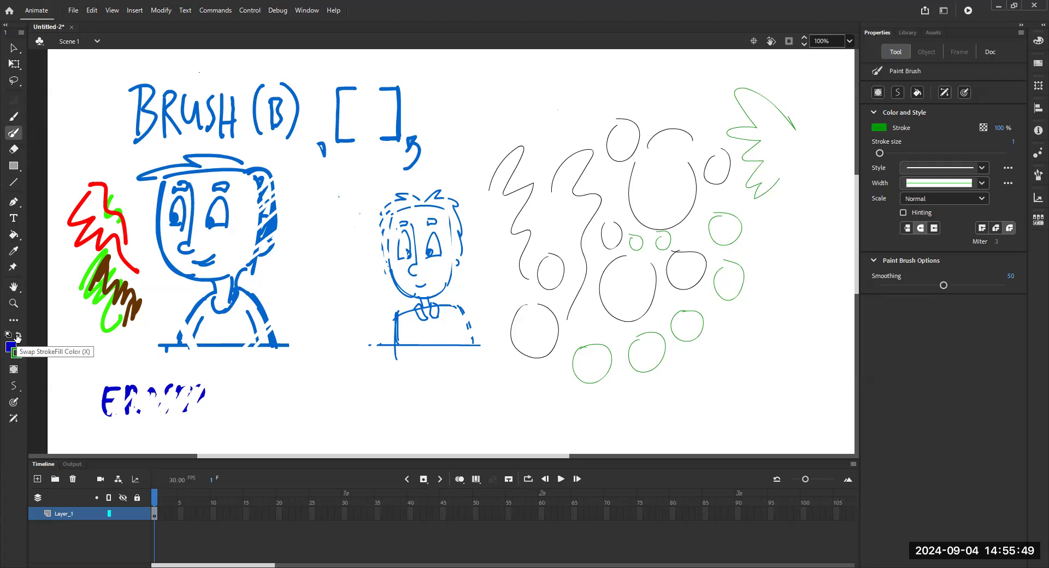
- Set the stroke color back to black #000000 and draw a circle beside the green ones and zigzag scribbles above the wavy lines
left_click(16, 353)
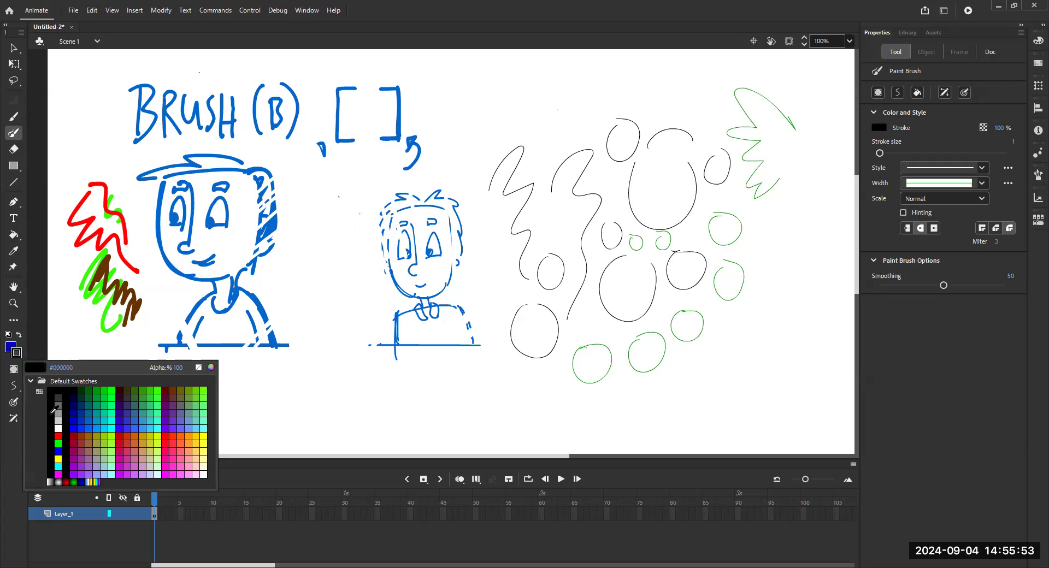
left_click(69, 389)
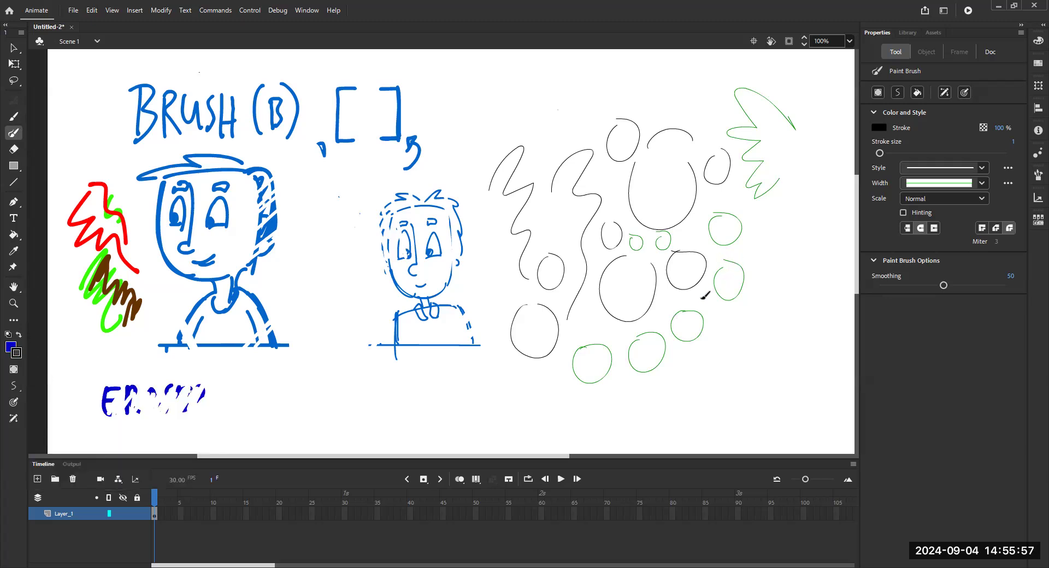
mouse_move(735, 309)
left_mouse_down()
mouse_move(760, 327)
mouse_move(736, 314)
left_mouse_up()
mouse_move(537, 117)
left_mouse_down()
mouse_move(573, 105)
mouse_move(584, 135)
left_mouse_up()
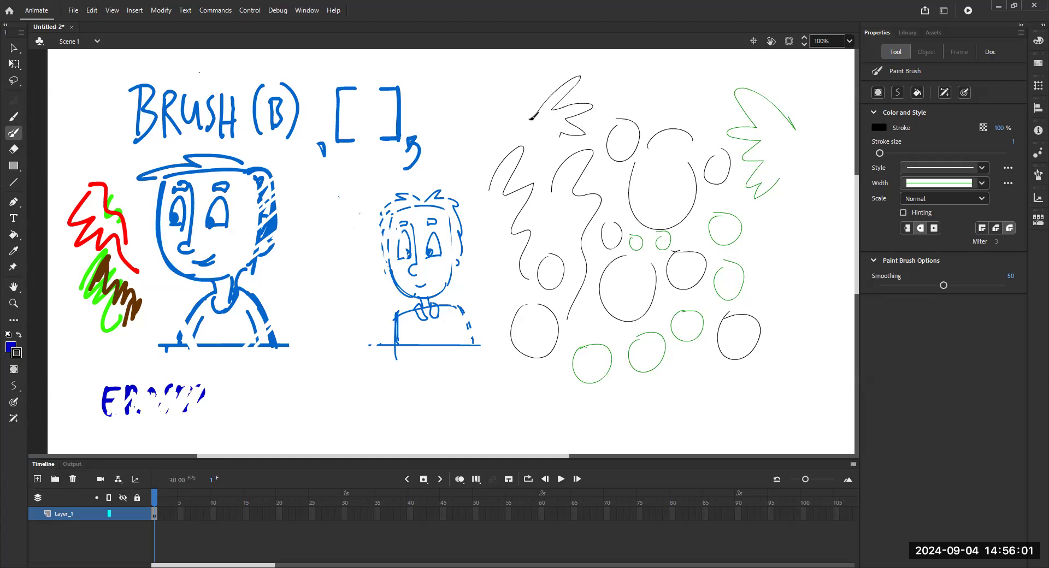
mouse_move(513, 122)
left_mouse_down()
mouse_move(534, 90)
mouse_move(528, 130)
left_mouse_up()
- Draw two thin curved arrows pointing at the handwritten blue square brackets
left_click_drag(673, 248, 657, 275)
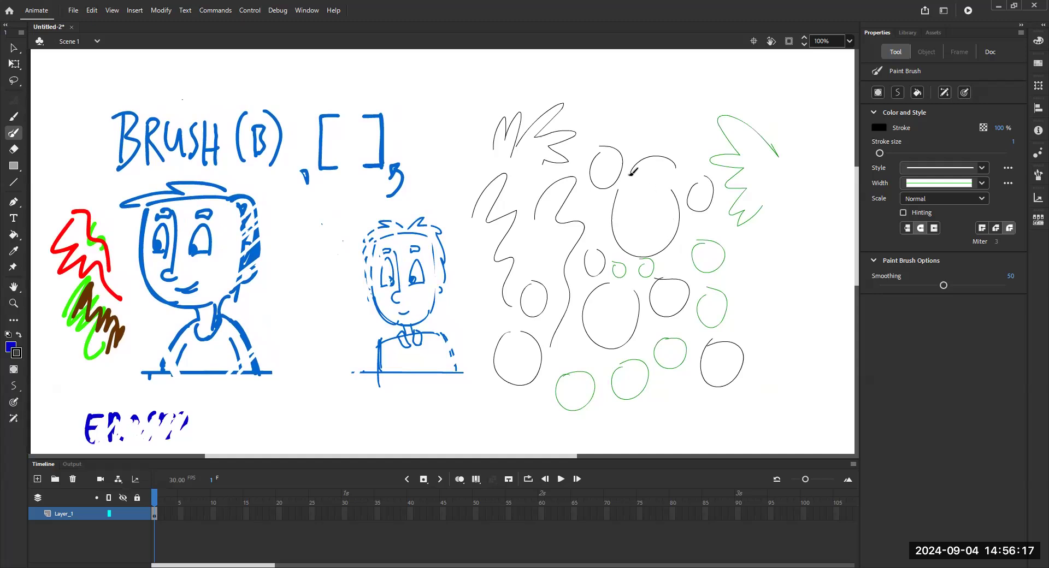
left_click_drag(443, 87, 405, 127)
mouse_move(315, 68)
left_mouse_down()
mouse_move(303, 112)
mouse_move(312, 116)
mouse_move(300, 121)
left_mouse_up()
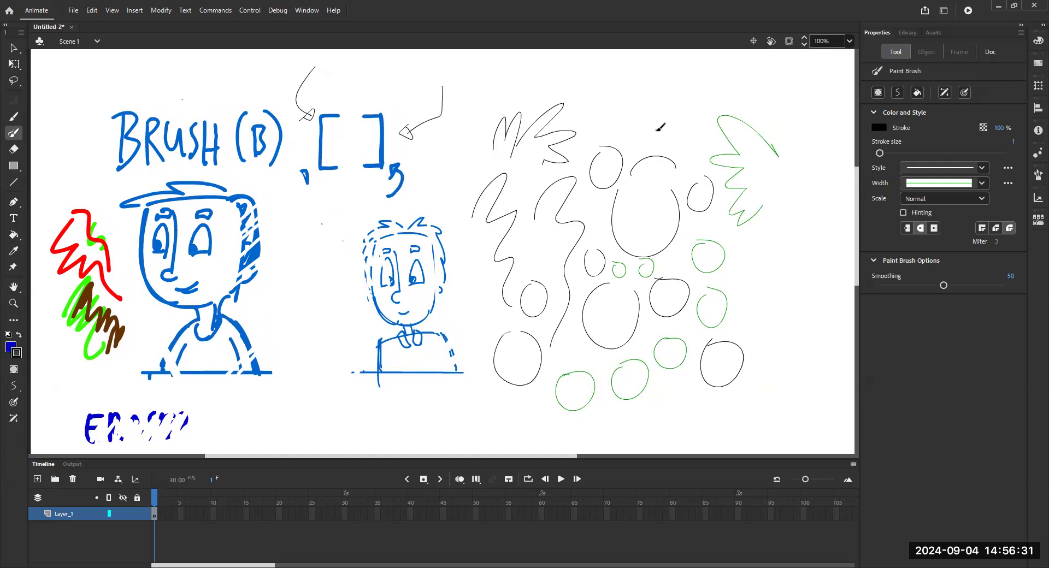
- Increase the stroke size to 10 and draw a cluster of thick curved strokes above the circles
key("bracketright")
key("bracketright")
key("bracketright")
key("bracketright")
key("bracketright")
key("bracketright")
key("bracketright")
key("bracketright")
key("bracketright")
left_click_drag(633, 138, 683, 93)
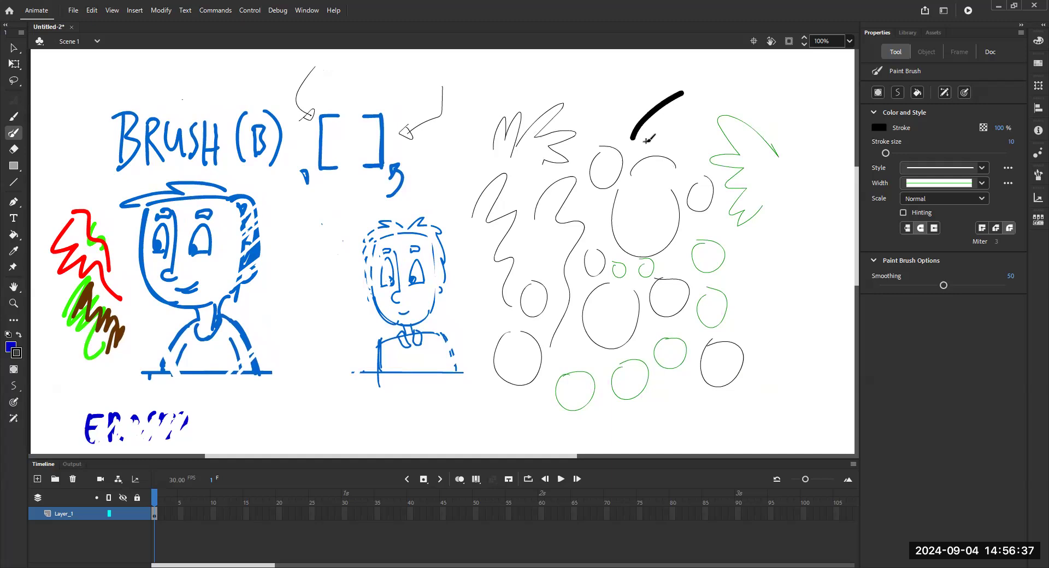
left_click_drag(645, 141, 695, 107)
mouse_move(624, 75)
left_mouse_down()
mouse_move(605, 146)
mouse_move(589, 146)
left_mouse_up()
mouse_move(623, 103)
left_mouse_down()
mouse_move(682, 70)
mouse_move(690, 167)
left_mouse_up()
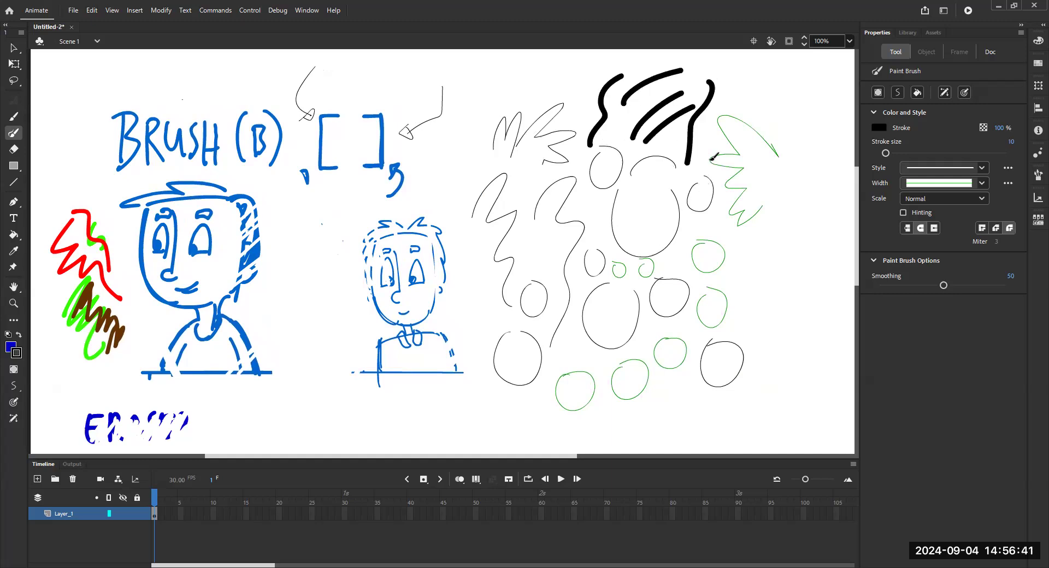
- Reduce the stroke size to 5 and draw several long wavy vertical strokes to the right of the circles
key("bracketleft")
key("bracketleft")
key("bracketleft")
key("bracketleft")
left_click_drag(739, 237, 734, 315)
mouse_move(766, 227)
left_mouse_down()
mouse_move(750, 324)
mouse_move(772, 324)
left_mouse_up()
key("bracketleft")
mouse_move(806, 159)
left_mouse_down()
mouse_move(783, 202)
mouse_move(813, 243)
mouse_move(759, 378)
mouse_move(804, 343)
mouse_move(802, 380)
left_mouse_up()
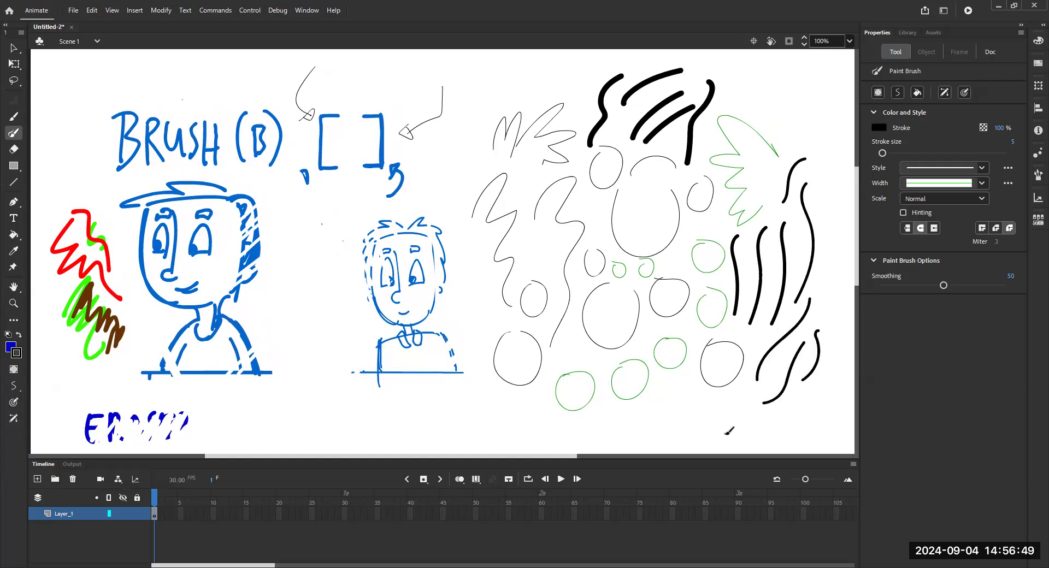
- Set the stroke size to 23 and draw three heavy strokes to the right of the wavy vertical lines
key("space")
mouse_move(766, 257)
left_mouse_down()
mouse_move(705, 283)
mouse_move(749, 259)
mouse_move(745, 249)
left_mouse_up()
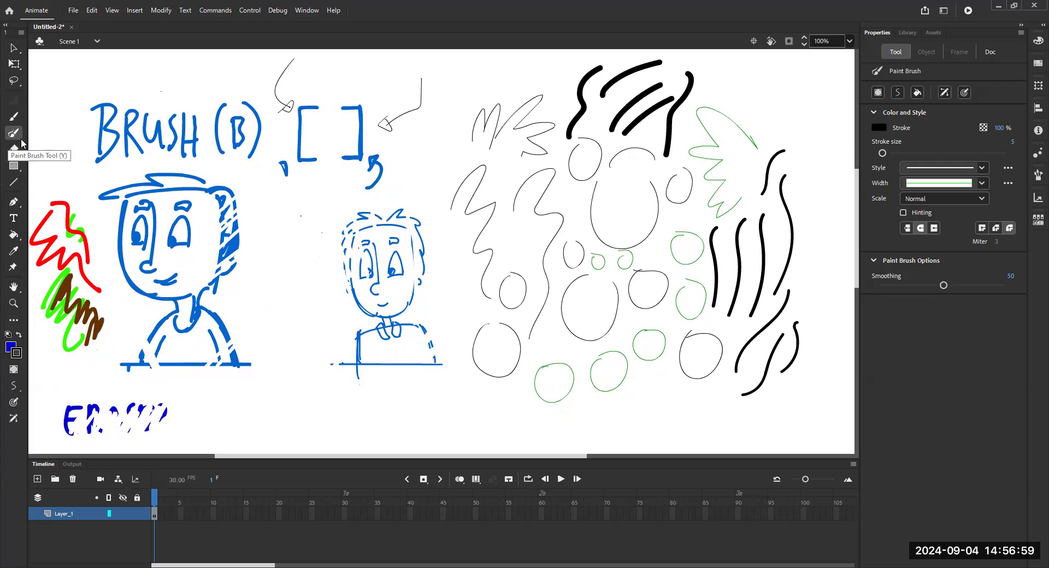
left_click(889, 153)
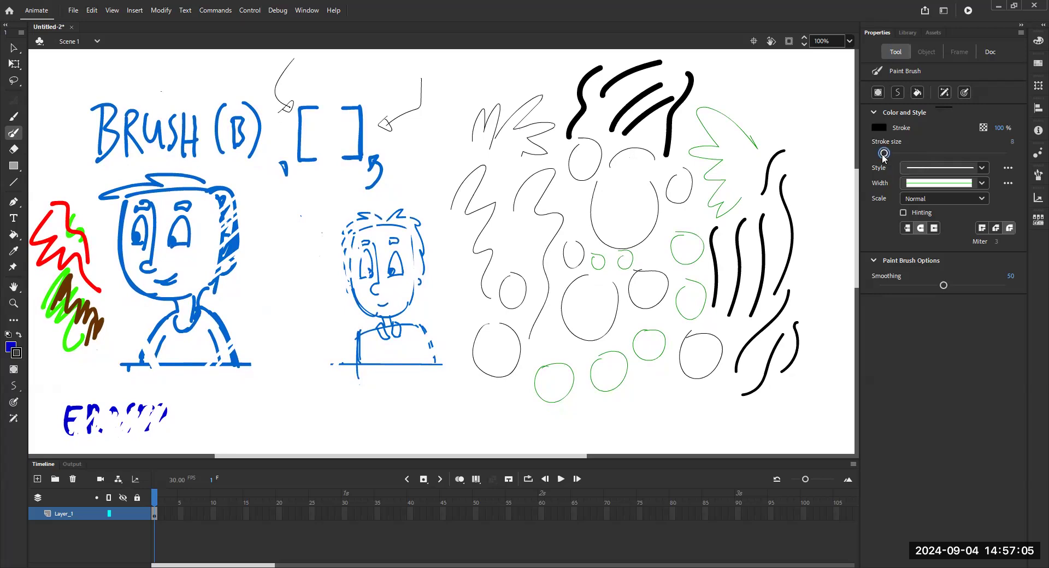
left_click_drag(878, 156, 894, 154)
left_click_drag(817, 219, 816, 214)
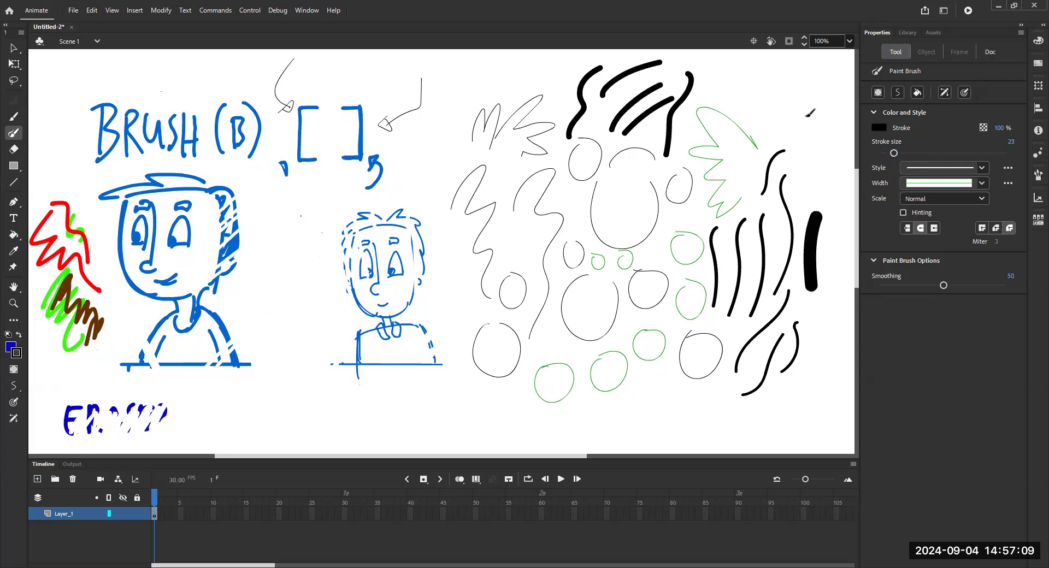
left_click_drag(818, 118, 804, 198)
left_click_drag(798, 96, 777, 127)
- Raise the stroke size to 27 and draw a short heavy stroke and a long zigzagging one through the circles
left_click_drag(894, 153, 897, 153)
left_click_drag(837, 194, 823, 262)
left_click_drag(635, 420, 680, 276)
left_click_drag(680, 234, 693, 263)
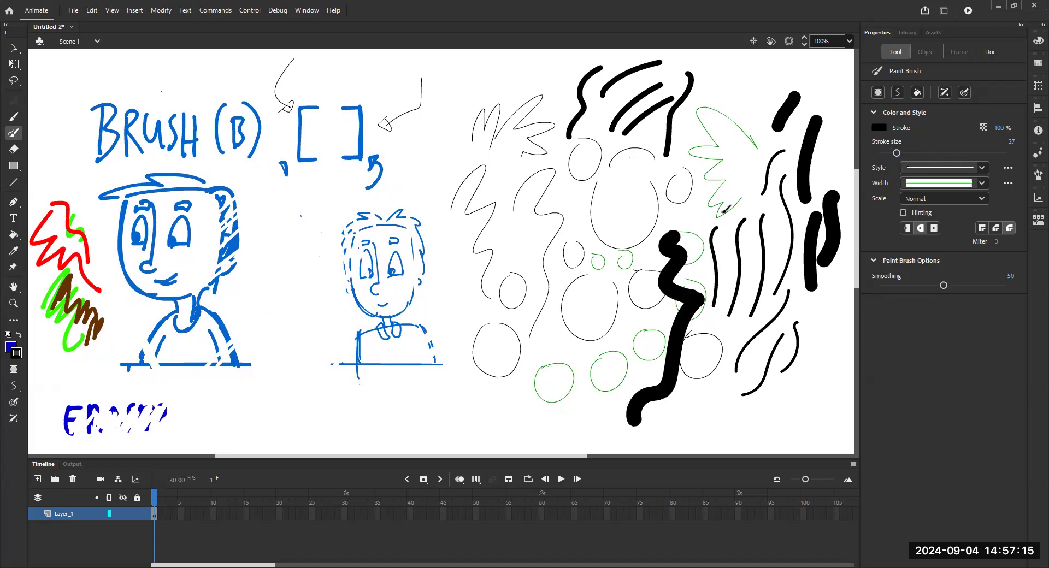
left_click_drag(676, 235, 699, 173)
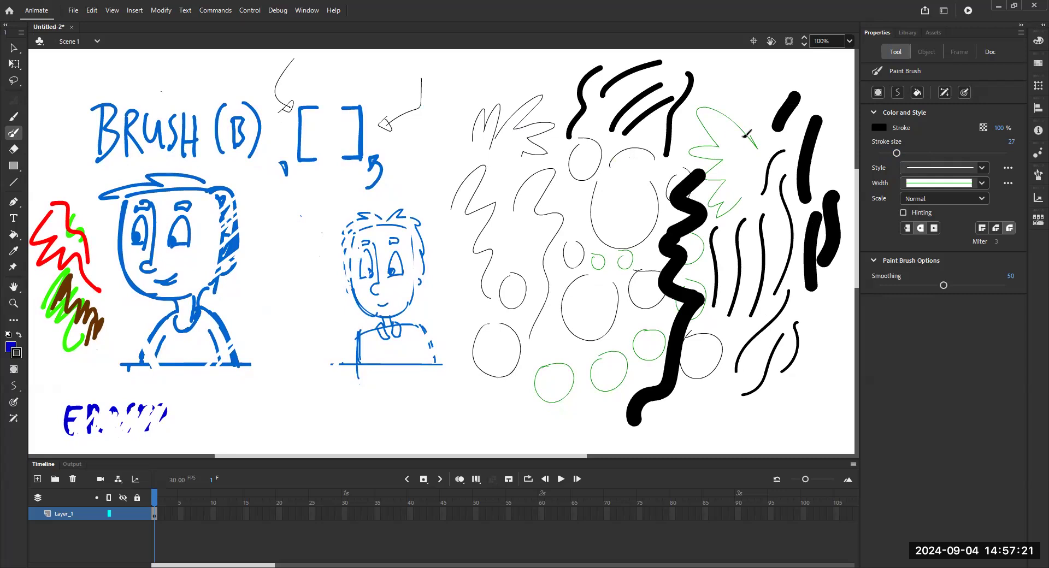
- Reduce the stroke size to about 10 and draw medium-thick strokes over the circles and two curves below them
left_click_drag(896, 154, 888, 155)
key("Left")
left_click_drag(637, 297, 585, 389)
left_click_drag(890, 156, 889, 157)
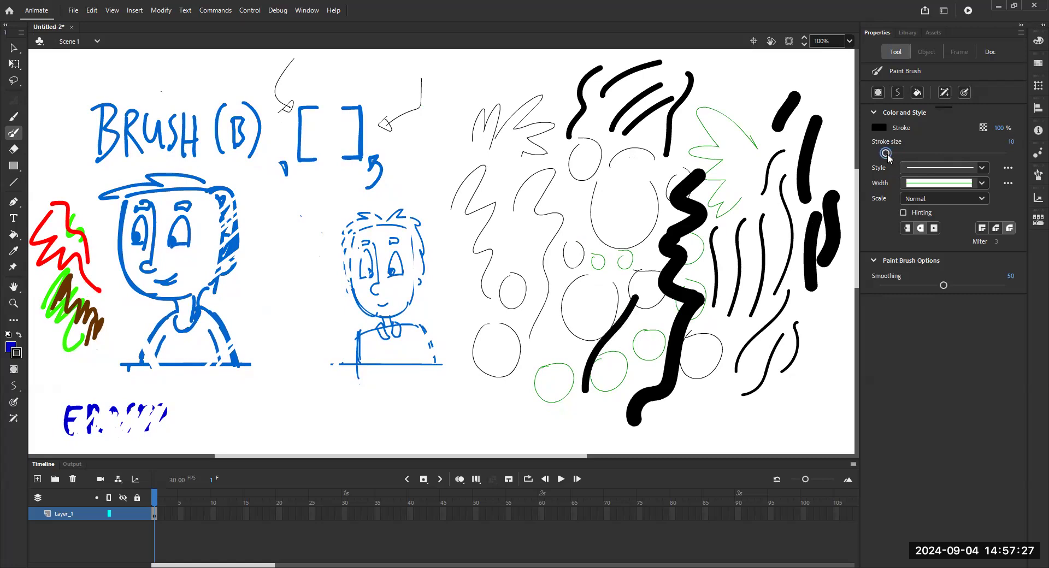
left_click_drag(784, 236, 771, 263)
left_click_drag(886, 155, 872, 155)
left_click_drag(584, 288, 570, 340)
mouse_move(515, 288)
left_mouse_down()
mouse_move(533, 396)
mouse_move(488, 420)
mouse_move(508, 424)
left_mouse_up()
left_click_drag(432, 415, 524, 424)
- Set the stroke size to 10 and draw more lines through the circles and vertical strokes, plus short curves beneath
left_click_drag(887, 155, 885, 154)
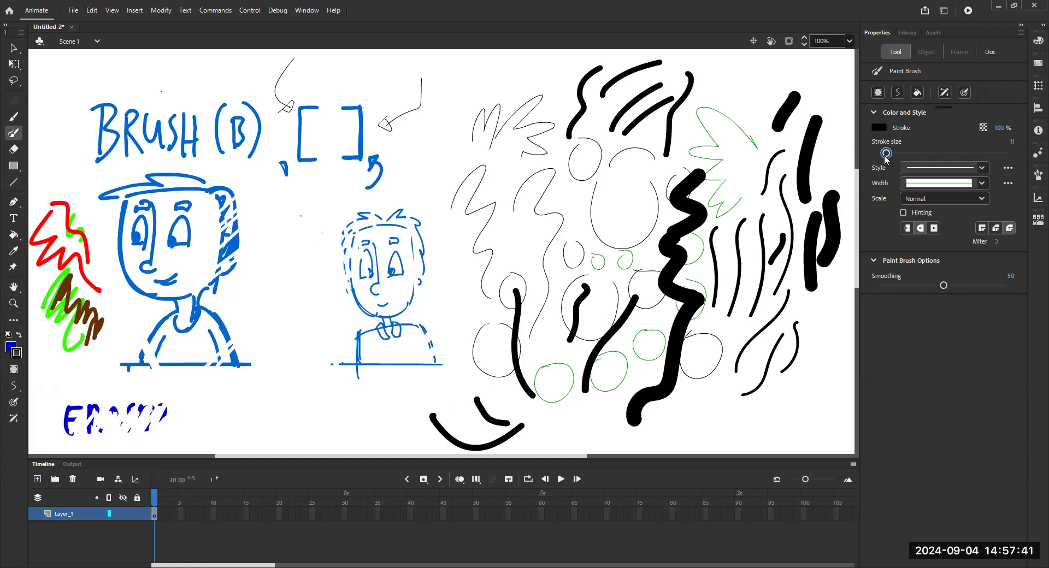
left_click_drag(728, 272, 710, 376)
left_click_drag(671, 417, 727, 418)
mouse_move(585, 412)
left_mouse_down()
mouse_move(612, 431)
mouse_move(601, 197)
left_mouse_up()
mouse_move(732, 385)
left_mouse_down()
mouse_move(718, 365)
mouse_move(755, 280)
left_mouse_up()
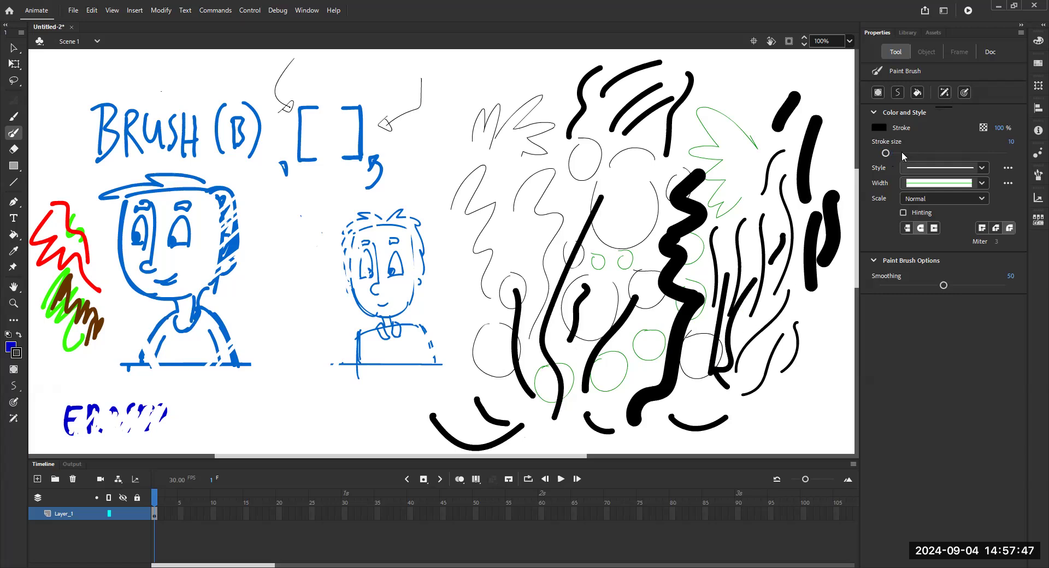
- Set the stroke size to 3 and draw two thinner curved lines among the existing strokes
left_click(1005, 142)
type("3")
left_click_drag(755, 67, 738, 172)
left_click_drag(508, 170, 546, 247)
- Draw a cartoon head with an ear, facial features, filled pupils and swept hair in the empty area right of the strokes
key("space")
mouse_move(769, 256)
left_mouse_down()
mouse_move(665, 140)
mouse_move(506, 249)
left_mouse_up()
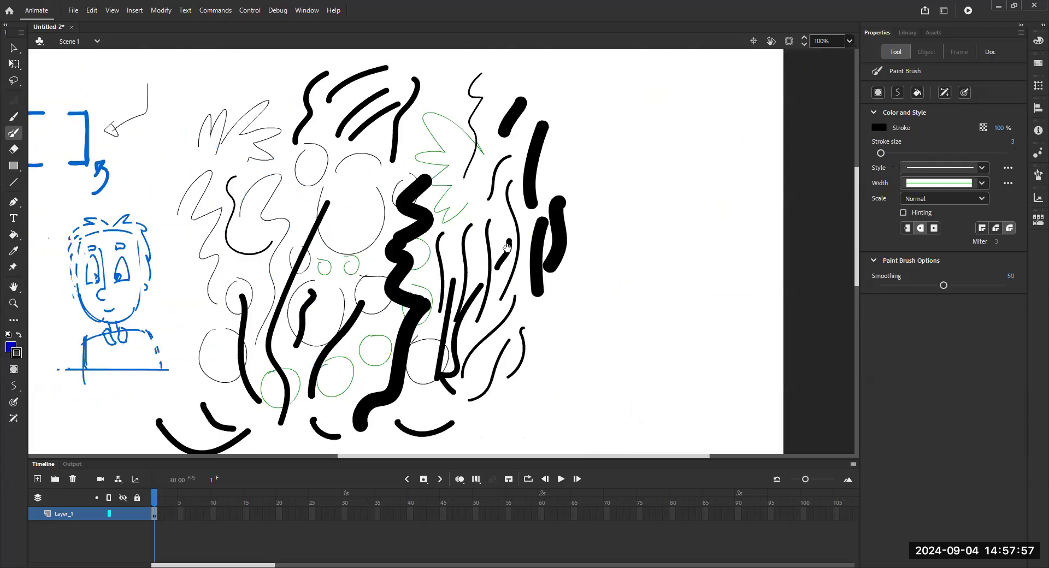
mouse_move(654, 147)
left_mouse_down()
mouse_move(659, 132)
mouse_move(616, 193)
mouse_move(711, 140)
mouse_move(721, 221)
left_mouse_up()
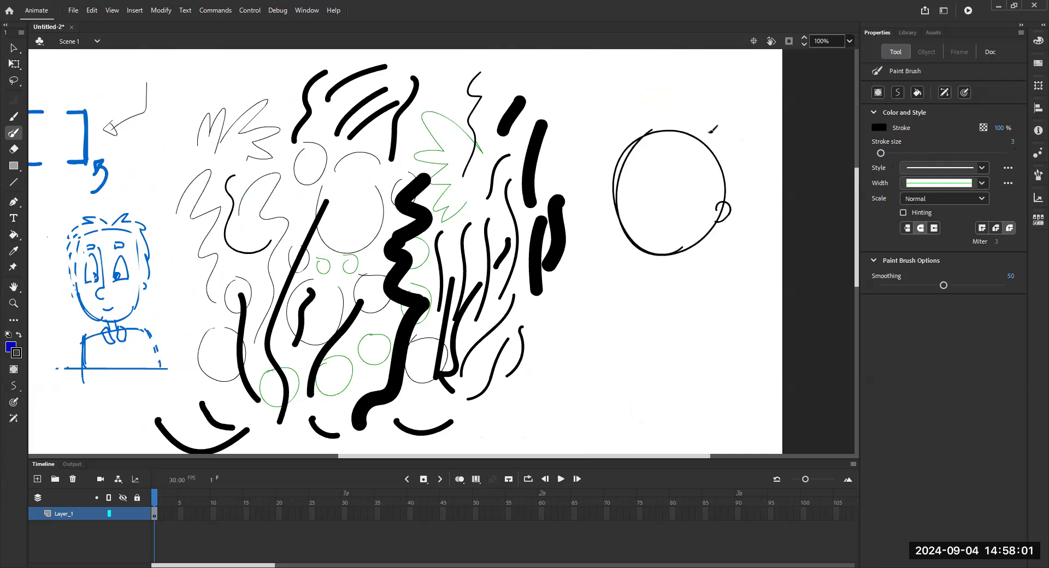
mouse_move(677, 162)
left_mouse_down()
mouse_move(676, 205)
mouse_move(678, 163)
mouse_move(665, 190)
mouse_move(633, 201)
mouse_move(642, 176)
mouse_move(626, 190)
mouse_move(631, 164)
mouse_move(667, 155)
mouse_move(651, 169)
mouse_move(653, 218)
mouse_move(674, 232)
left_mouse_up()
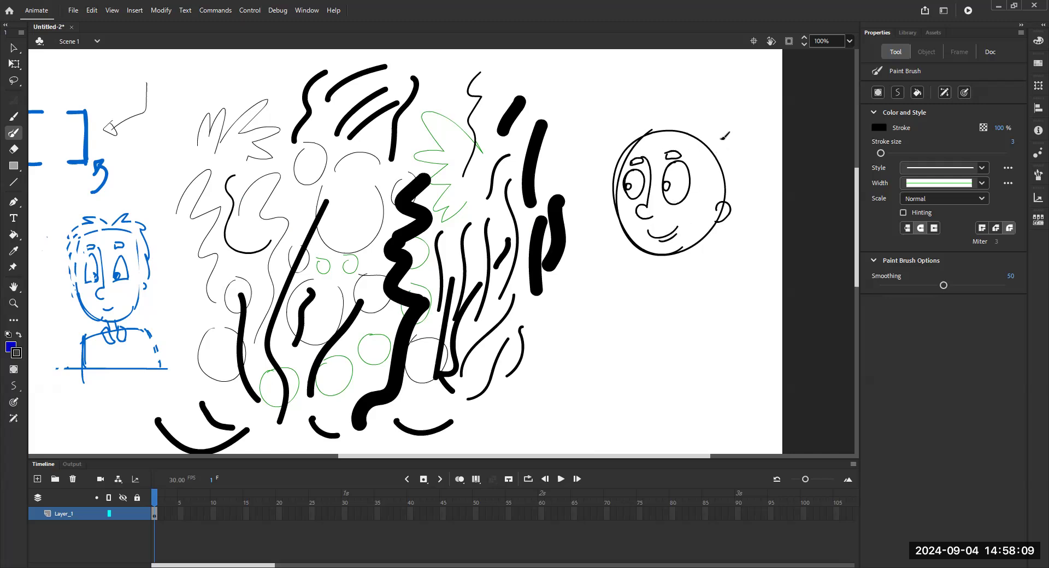
mouse_move(710, 134)
left_mouse_down()
mouse_move(654, 126)
mouse_move(597, 168)
mouse_move(712, 148)
mouse_move(725, 207)
mouse_move(713, 208)
left_mouse_up()
left_click_drag(629, 185, 627, 187)
- Draw the cartoon figure's neck, collar, shoulders and outer arm lines below the head
mouse_move(627, 284)
left_mouse_down()
mouse_move(723, 275)
mouse_move(736, 361)
mouse_move(621, 377)
left_mouse_up()
mouse_move(679, 247)
left_mouse_down()
mouse_move(682, 266)
mouse_move(661, 267)
mouse_move(687, 292)
mouse_move(662, 282)
mouse_move(659, 295)
left_mouse_up()
left_click_drag(650, 292, 659, 263)
left_click_drag(678, 271, 719, 376)
left_click_drag(715, 301, 719, 377)
left_click_drag(727, 281, 735, 363)
- Complete the figure's arms with an inner line, sleeve hems and retraced outer edges, undoing the extra stroke across the chest
left_click_drag(640, 302, 637, 383)
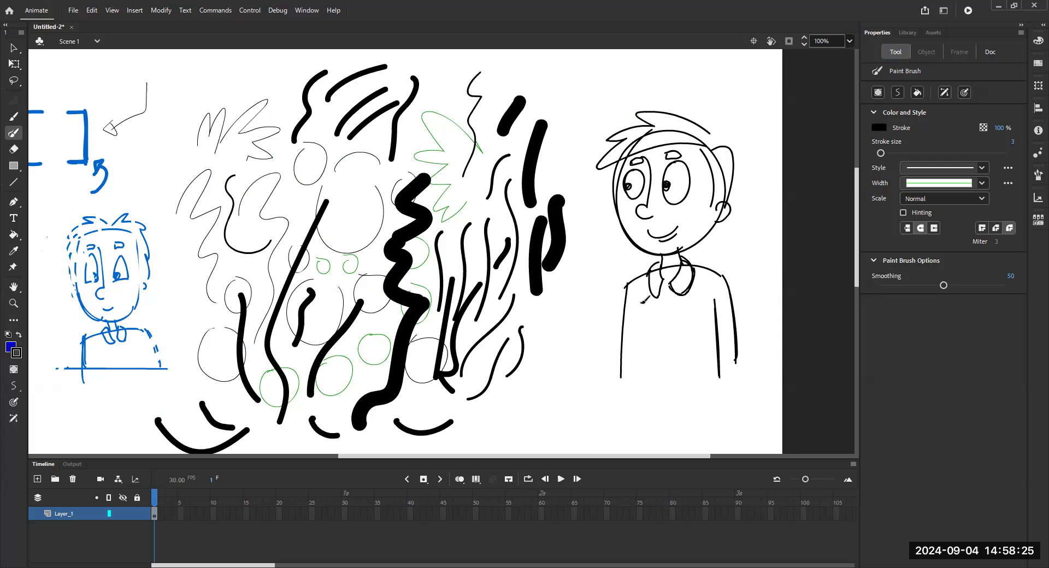
left_click_drag(627, 285, 619, 384)
left_click_drag(624, 343, 639, 345)
left_click_drag(720, 343, 734, 345)
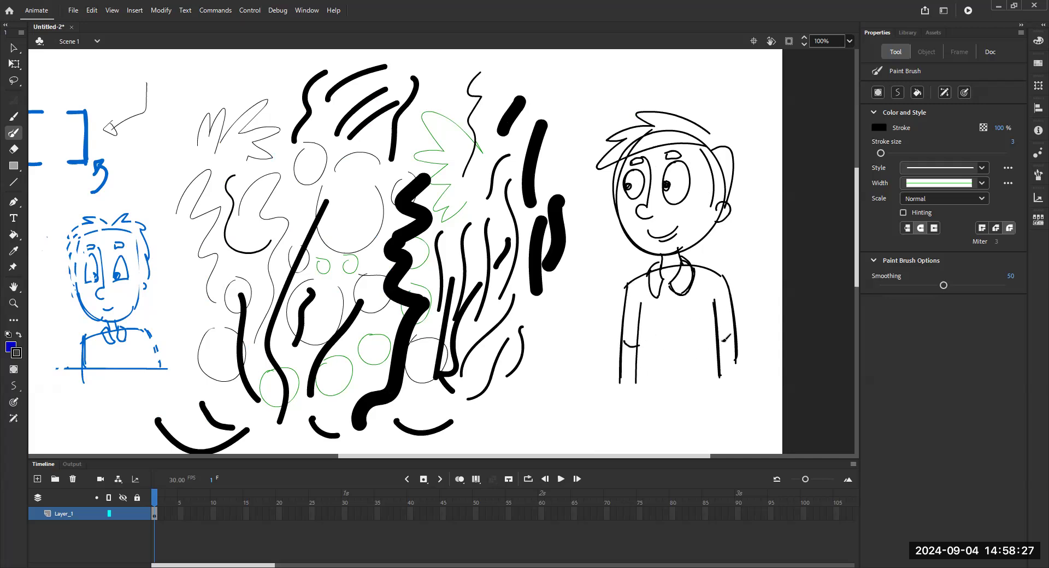
left_click_drag(728, 284, 737, 369)
mouse_move(628, 270)
left_mouse_down()
mouse_move(620, 377)
mouse_move(616, 346)
mouse_move(658, 342)
mouse_move(640, 336)
mouse_move(717, 351)
mouse_move(728, 300)
mouse_move(702, 338)
mouse_move(685, 327)
left_mouse_up()
key("ctrl+z")
- Handwrite the label "PAINTBRUSH" below the cartoon figure
key("space")
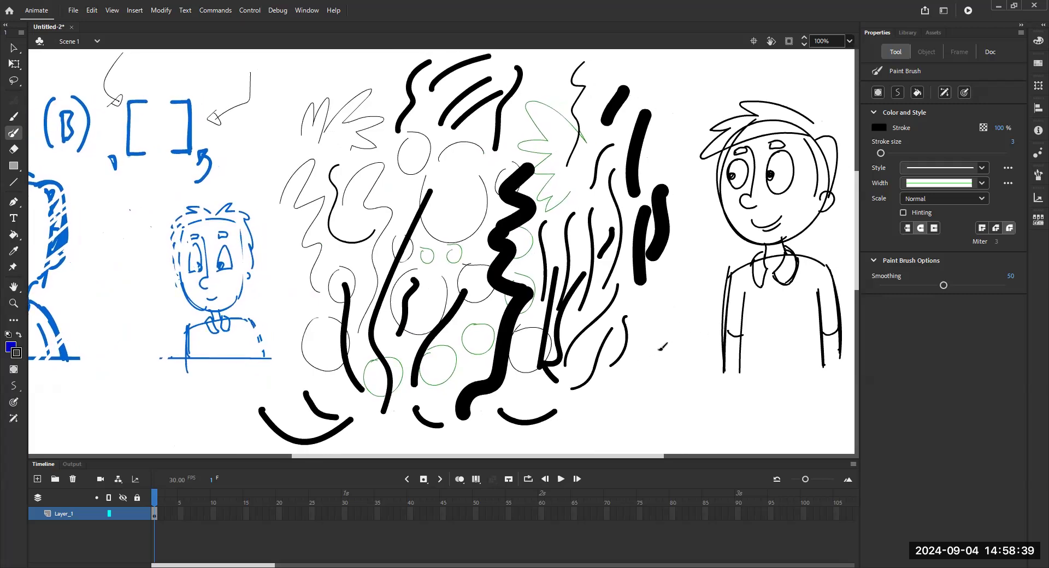
left_click_drag(662, 367, 599, 338)
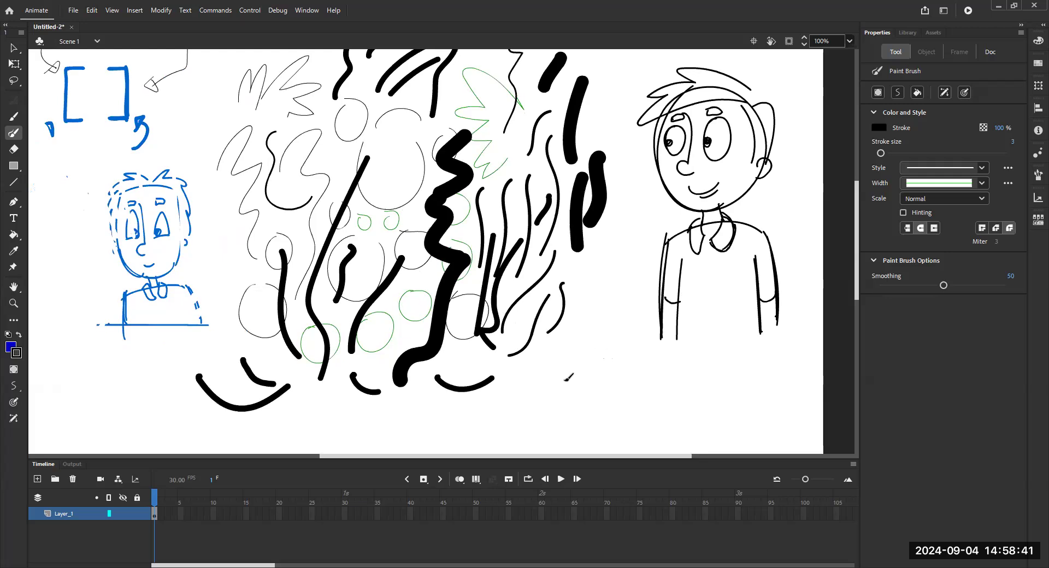
left_click_drag(559, 373, 557, 407)
left_click_drag(570, 379, 576, 401)
left_click_drag(567, 394, 580, 399)
mouse_move(585, 382)
left_mouse_down()
mouse_move(584, 401)
mouse_move(594, 381)
left_mouse_up()
mouse_move(601, 381)
left_mouse_down()
mouse_move(599, 402)
mouse_move(605, 379)
mouse_move(610, 402)
left_mouse_up()
mouse_move(611, 379)
left_mouse_down()
mouse_move(620, 389)
mouse_move(611, 402)
left_mouse_up()
mouse_move(626, 381)
left_mouse_down()
mouse_move(625, 403)
mouse_move(648, 382)
mouse_move(658, 404)
left_mouse_up()
mouse_move(668, 378)
left_mouse_down()
mouse_move(668, 405)
mouse_move(670, 392)
left_mouse_up()
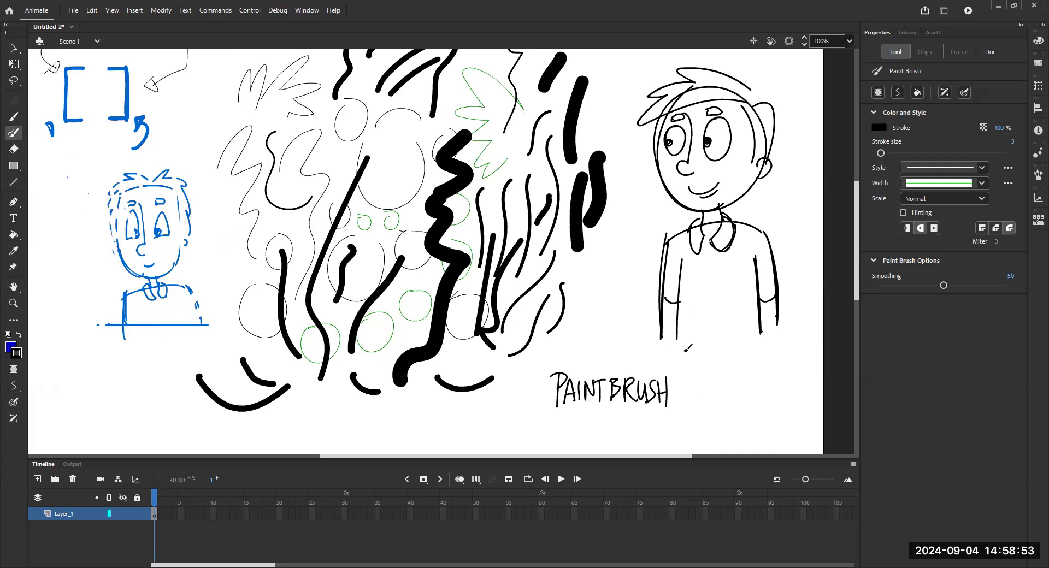
- Add "(Y)" after the PAINTBRUSH label and underline the word with a zigzag stroke
mouse_move(687, 365)
left_mouse_down()
mouse_move(682, 409)
mouse_move(699, 389)
left_mouse_up()
left_click_drag(709, 369, 695, 407)
mouse_move(706, 363)
left_mouse_down()
mouse_move(697, 426)
mouse_move(756, 322)
left_mouse_up()
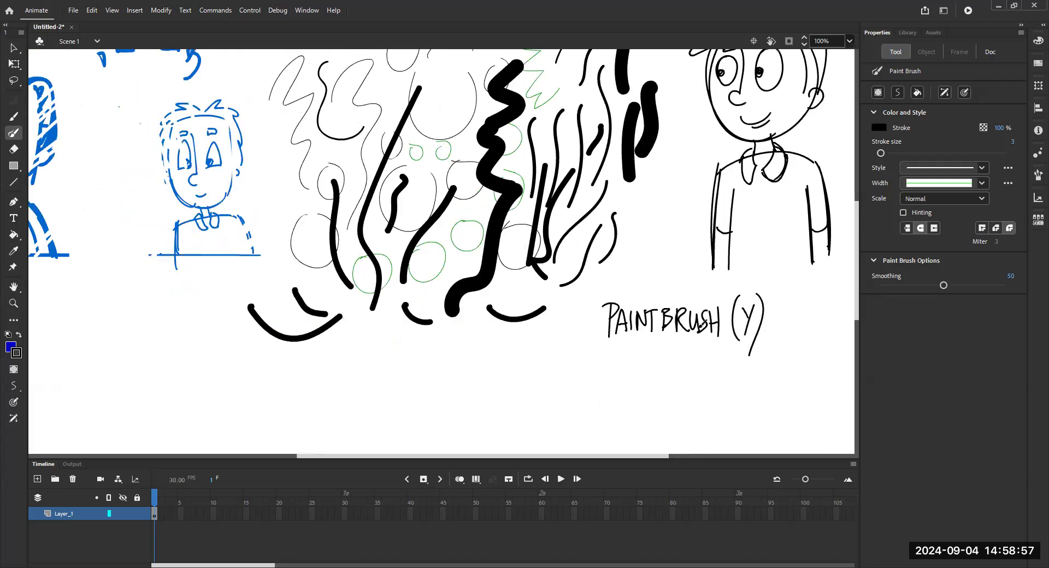
mouse_move(602, 349)
left_mouse_down()
mouse_move(704, 346)
mouse_move(698, 359)
left_mouse_up()
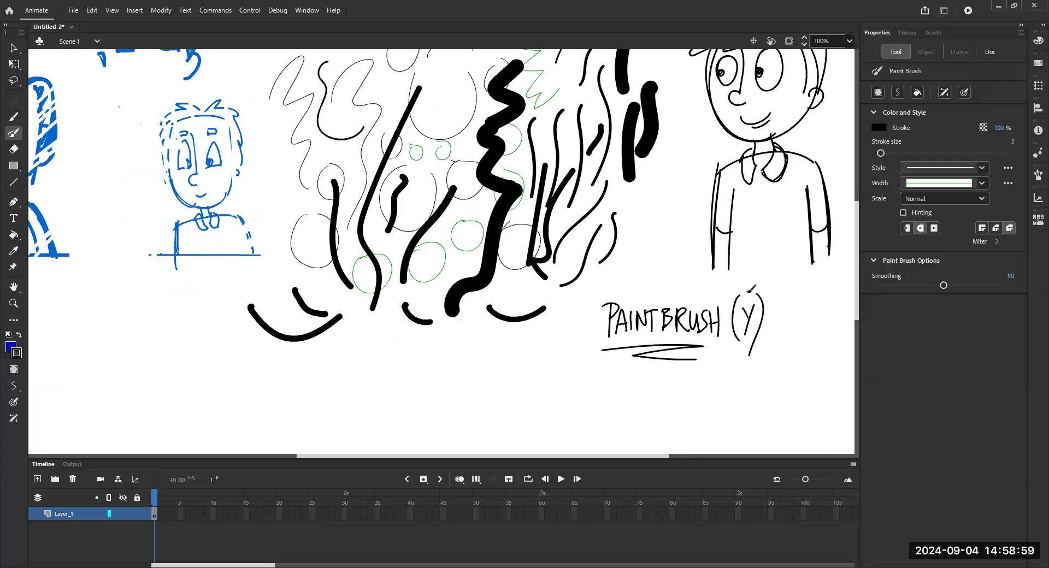
- Handwrite the label "BUCKET TOOL" beneath the underlined PAINTBRUSH label
left_click_drag(771, 332, 765, 391)
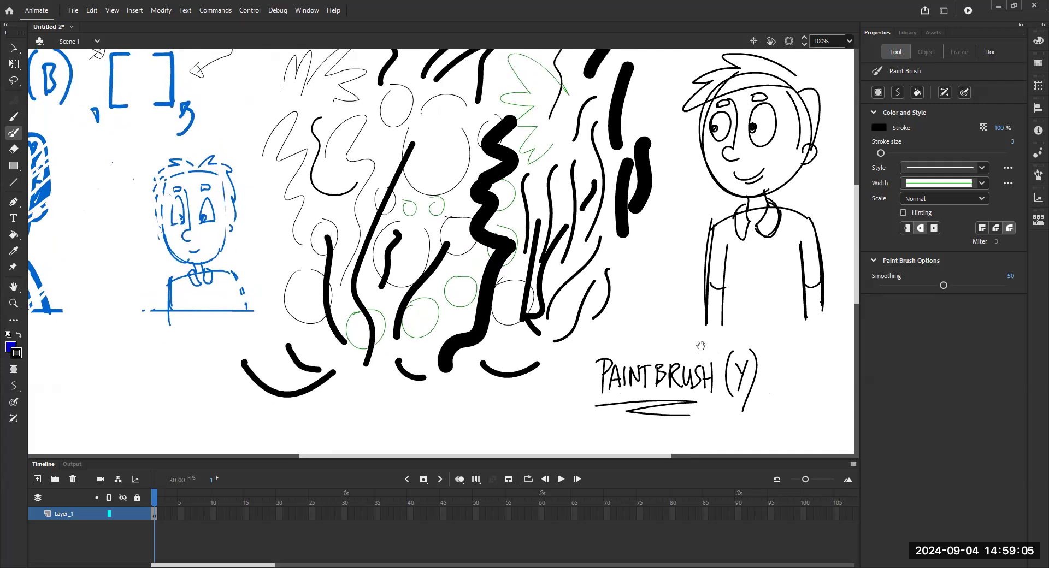
left_click_drag(660, 355, 729, 340)
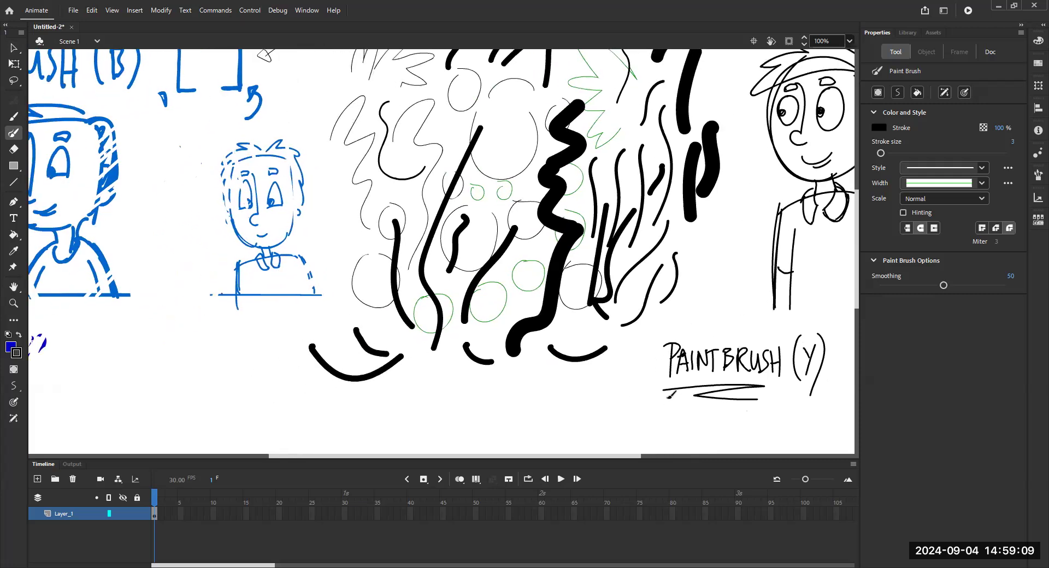
mouse_move(669, 404)
left_mouse_down()
mouse_move(659, 336)
mouse_move(654, 391)
left_mouse_up()
key("ctrl+z")
mouse_move(647, 354)
left_mouse_down()
mouse_move(651, 387)
mouse_move(671, 377)
mouse_move(705, 385)
left_mouse_up()
mouse_move(720, 357)
left_mouse_down()
mouse_move(703, 370)
mouse_move(715, 380)
left_mouse_up()
mouse_move(719, 361)
left_mouse_down()
mouse_move(728, 381)
mouse_move(726, 369)
left_mouse_up()
mouse_move(717, 361)
left_mouse_down()
mouse_move(729, 359)
mouse_move(739, 384)
mouse_move(746, 356)
mouse_move(785, 354)
left_mouse_up()
mouse_move(774, 355)
left_mouse_down()
mouse_move(775, 380)
mouse_move(787, 359)
left_mouse_up()
mouse_move(800, 357)
left_mouse_down()
mouse_move(812, 380)
mouse_move(831, 377)
left_mouse_up()
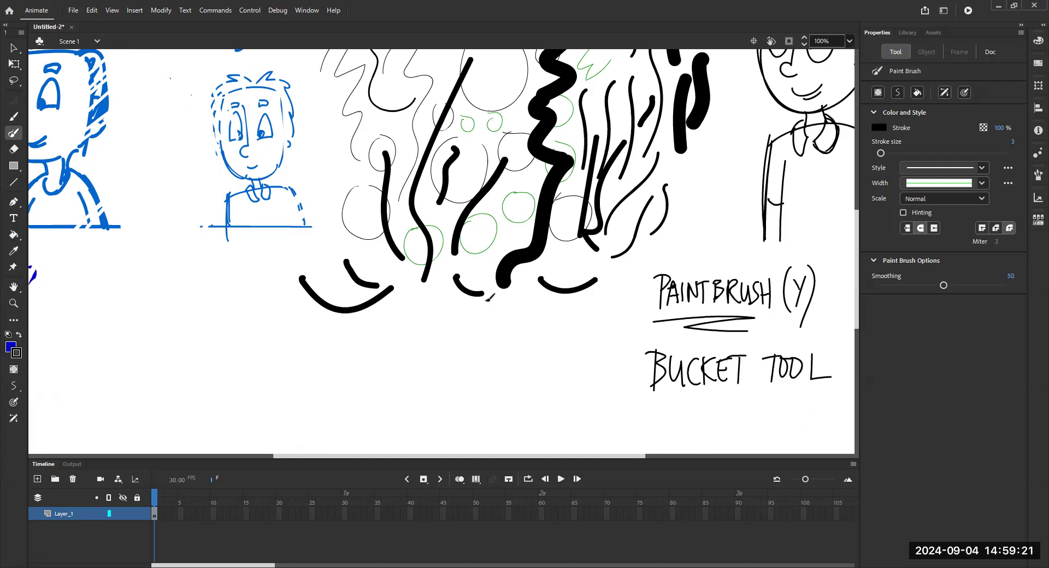
- Draw a large closed circle with the Paint Brush in the empty area below the thick strokes, undoing the first attempt
left_click(14, 235)
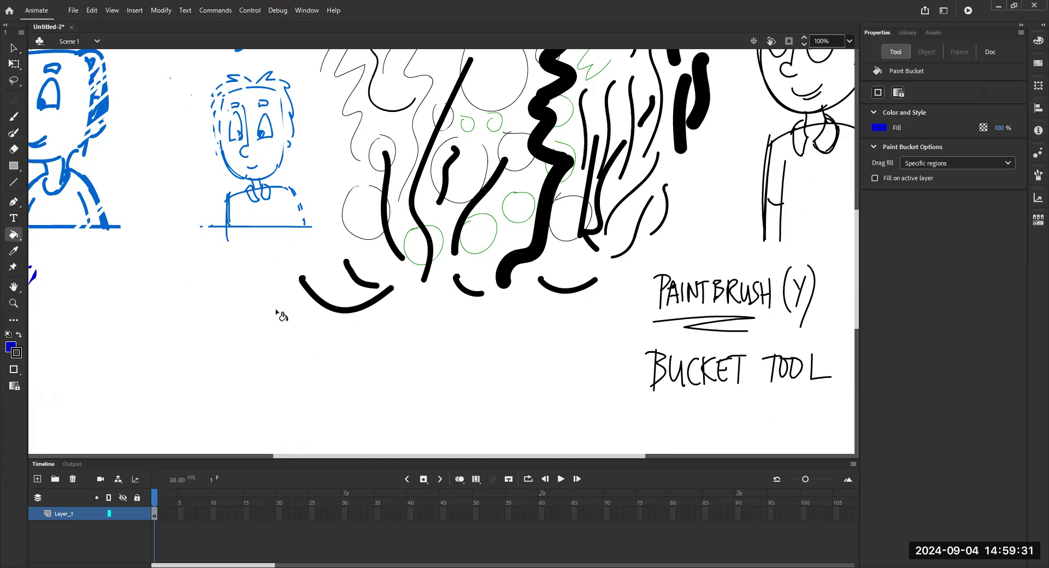
key("y")
key("space")
left_click_drag(526, 338, 612, 259)
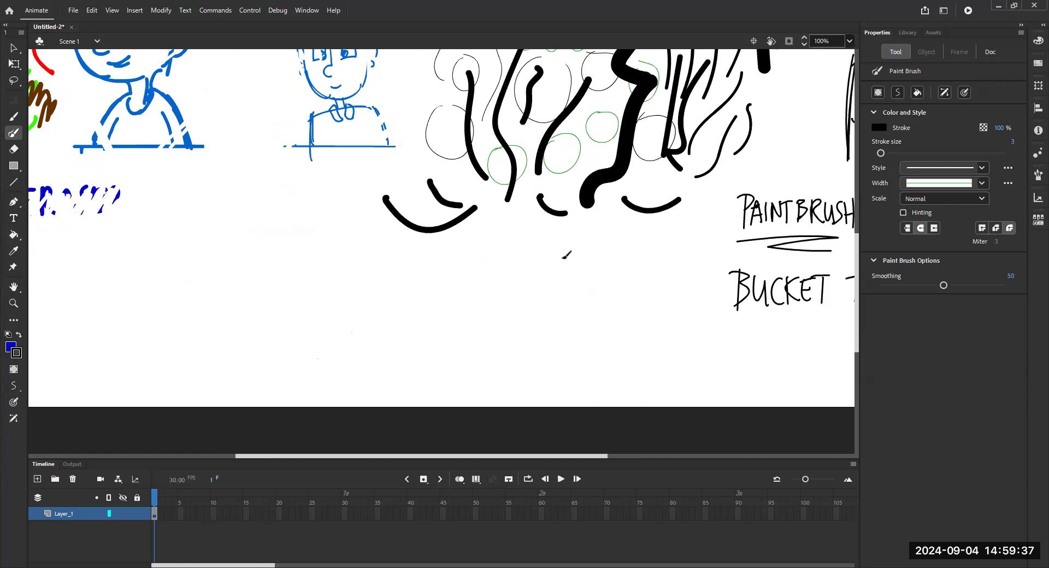
left_click_drag(581, 265, 552, 289)
key("ctrl+z")
mouse_move(589, 255)
left_mouse_down()
mouse_move(514, 401)
mouse_move(587, 304)
left_mouse_up()
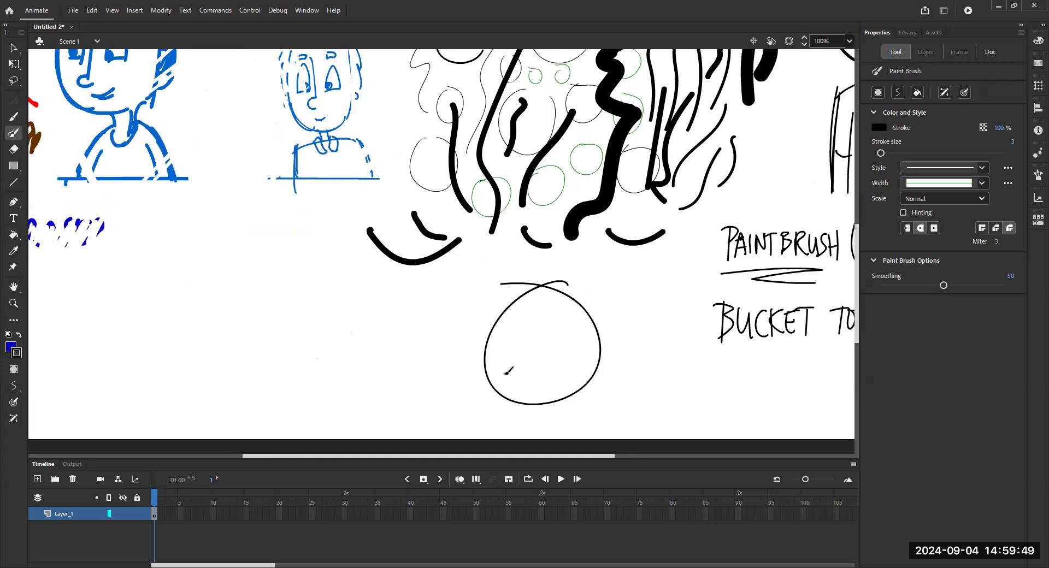
- Fill the large closed circle with the current dark blue using the Paint Bucket
left_click(14, 234)
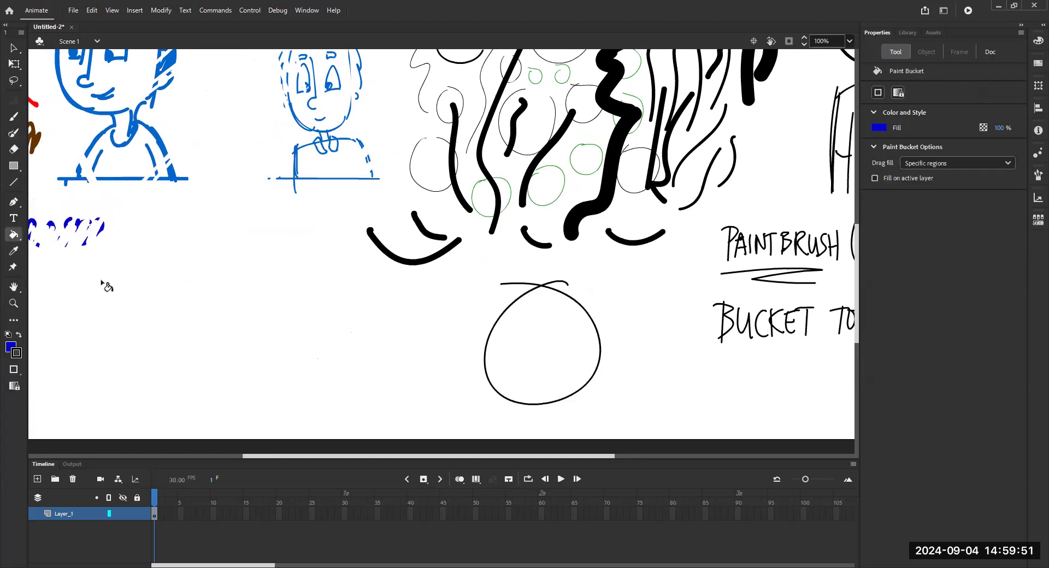
left_click(548, 344)
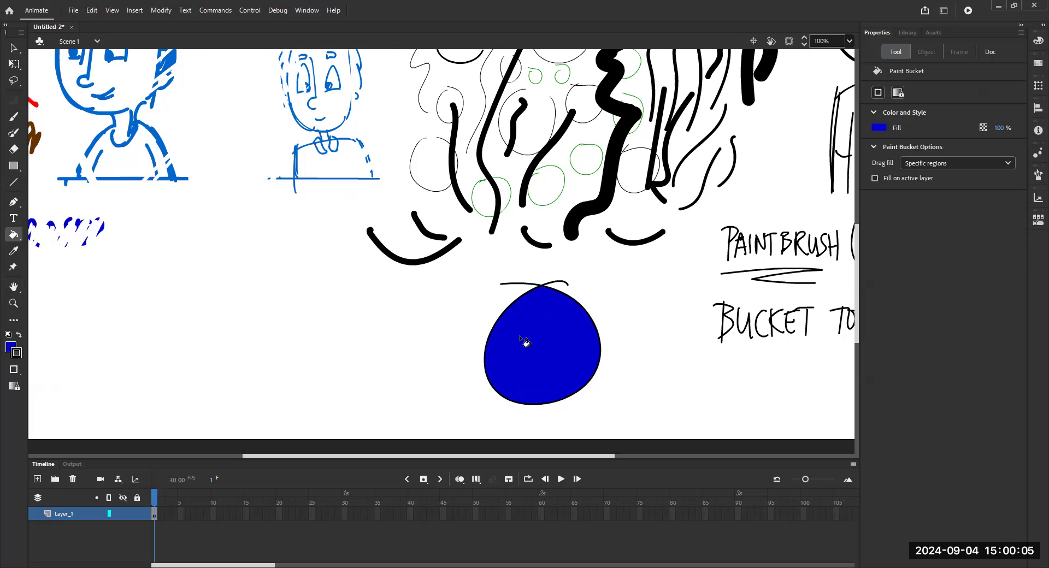
- Set the fill color to bright green, draw a second closed oval beside the blue circle with the Paint Brush, and fill it
left_click(10, 347)
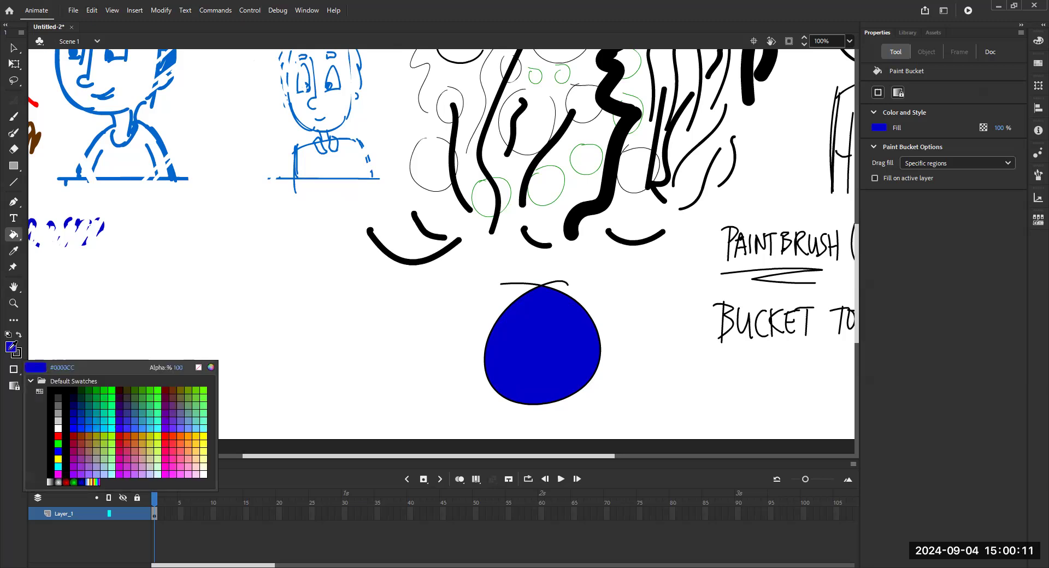
left_click(112, 395)
key("y")
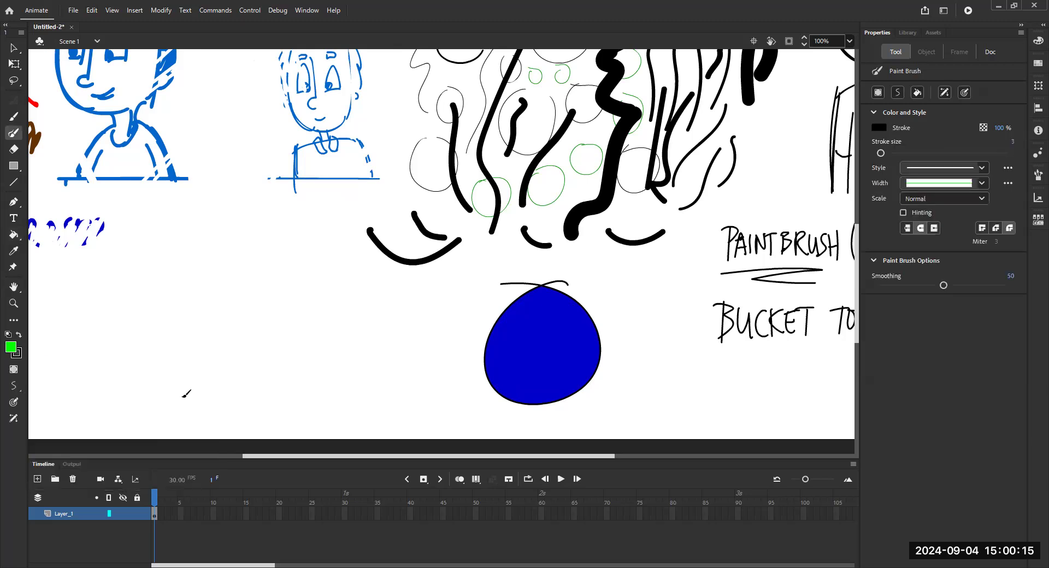
mouse_move(354, 300)
left_mouse_down()
mouse_move(427, 371)
mouse_move(295, 329)
left_mouse_up()
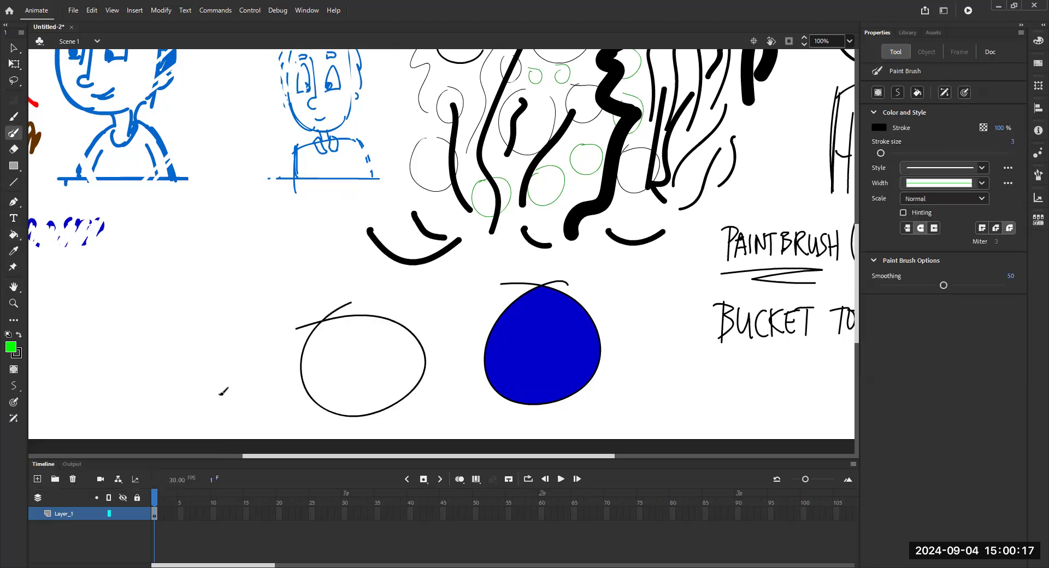
key("k")
left_click(361, 373)
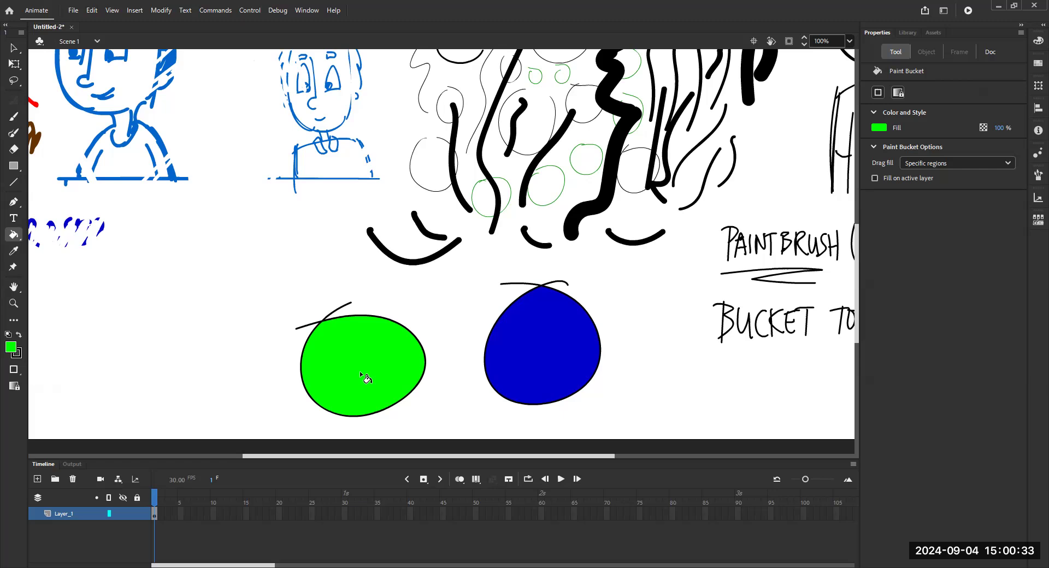
- Draw a tall oval with a tiny gap at its top beside the green oval, and inspect the gap up close
key("y")
mouse_move(256, 218)
left_mouse_down()
mouse_move(217, 234)
mouse_move(162, 341)
mouse_move(223, 378)
mouse_move(287, 295)
mouse_move(274, 237)
mouse_move(255, 220)
left_mouse_up()
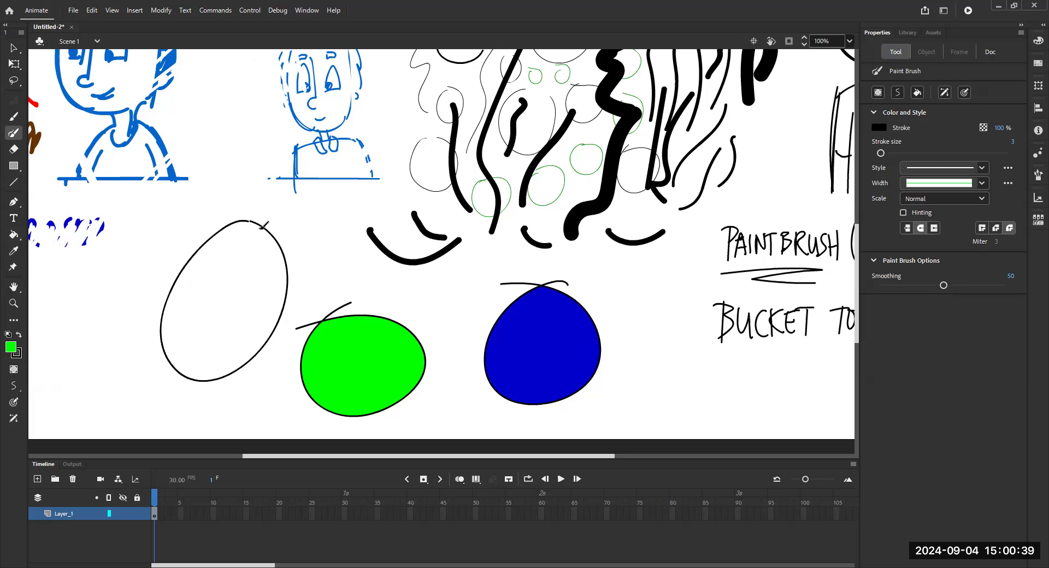
key("ctrl+equal")
key("ctrl+minus")
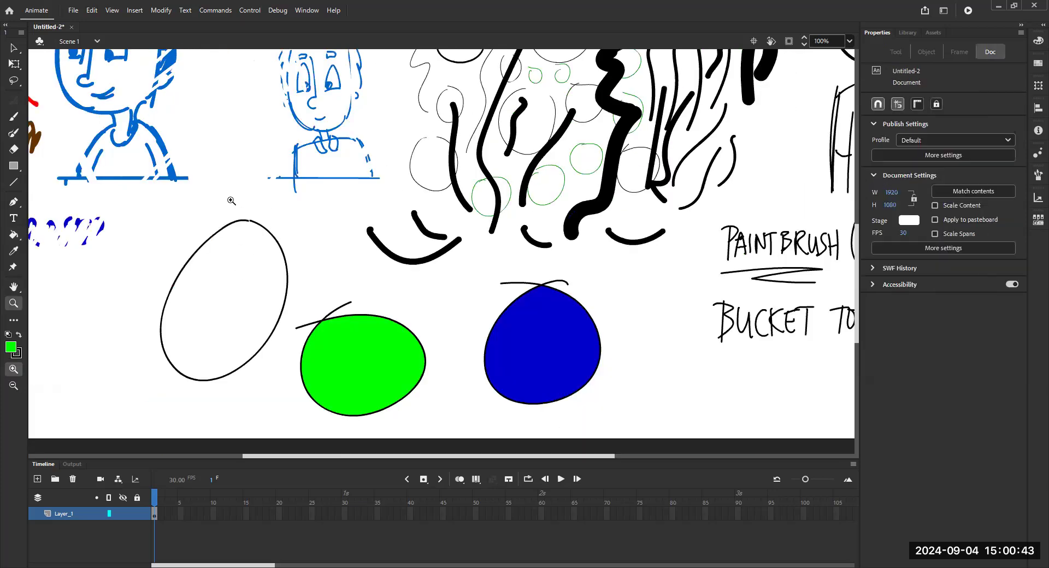
left_click_drag(227, 199, 253, 231)
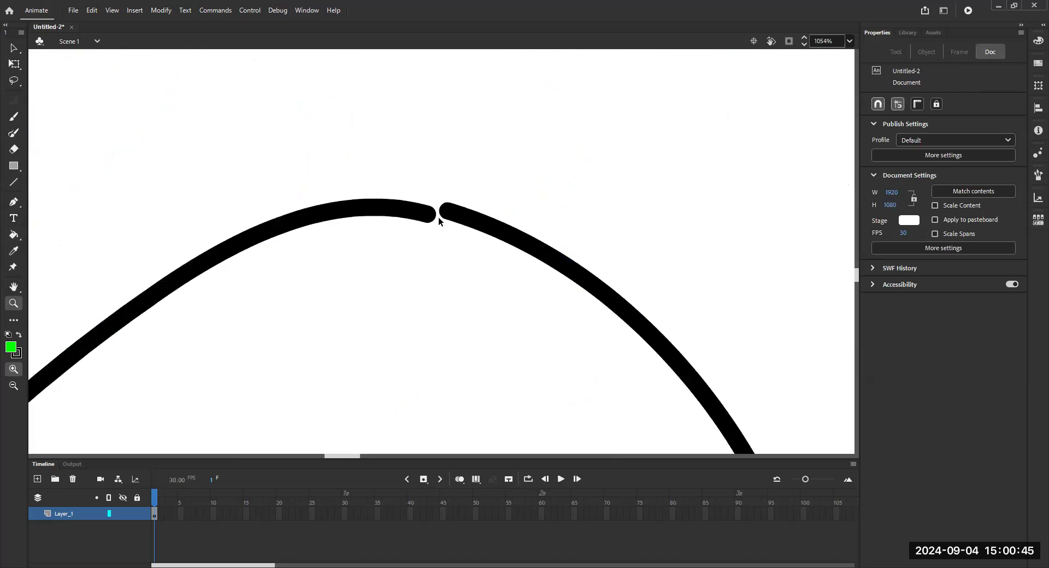
- Set the Paint Bucket's gap option to Close Large Gaps and fill the tall open oval with bright green
key("ctrl+minus")
key("ctrl+minus")
key("ctrl+minus")
key("ctrl+minus")
left_click_drag(525, 291, 384, 293)
left_click(14, 235)
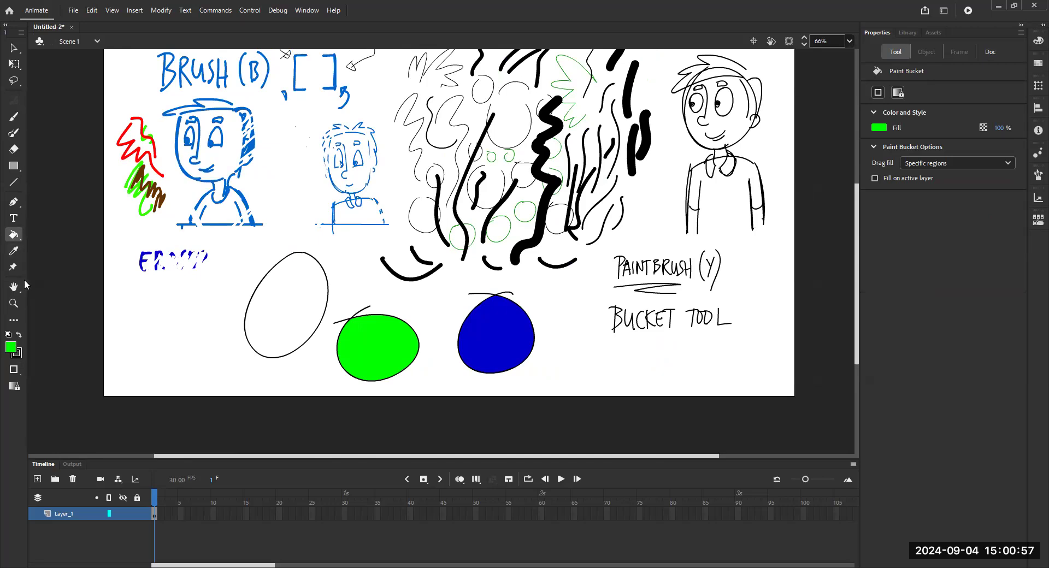
left_click(22, 376)
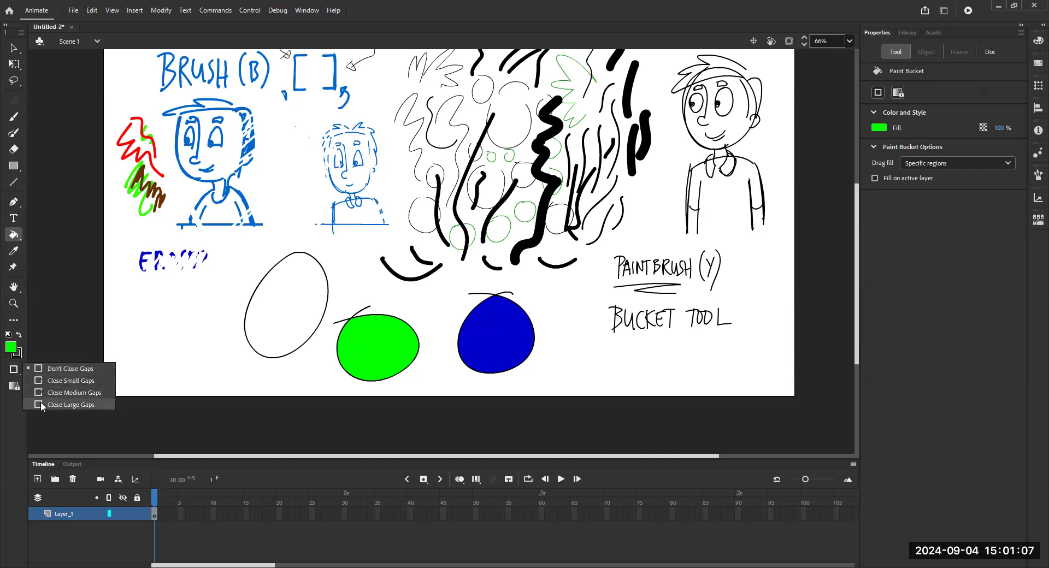
left_click(289, 281)
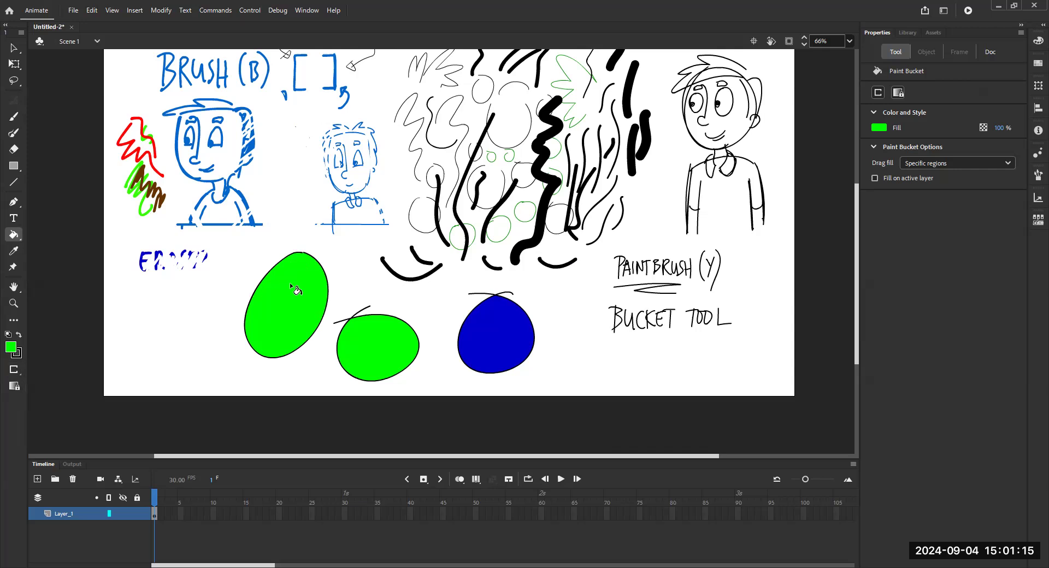
- Sample the green of the tall oval and the blue of the closing bracket beside the BRUSH label with the Eyedropper
key("space")
mouse_move(387, 288)
left_mouse_down()
mouse_move(365, 322)
mouse_move(377, 300)
left_mouse_up()
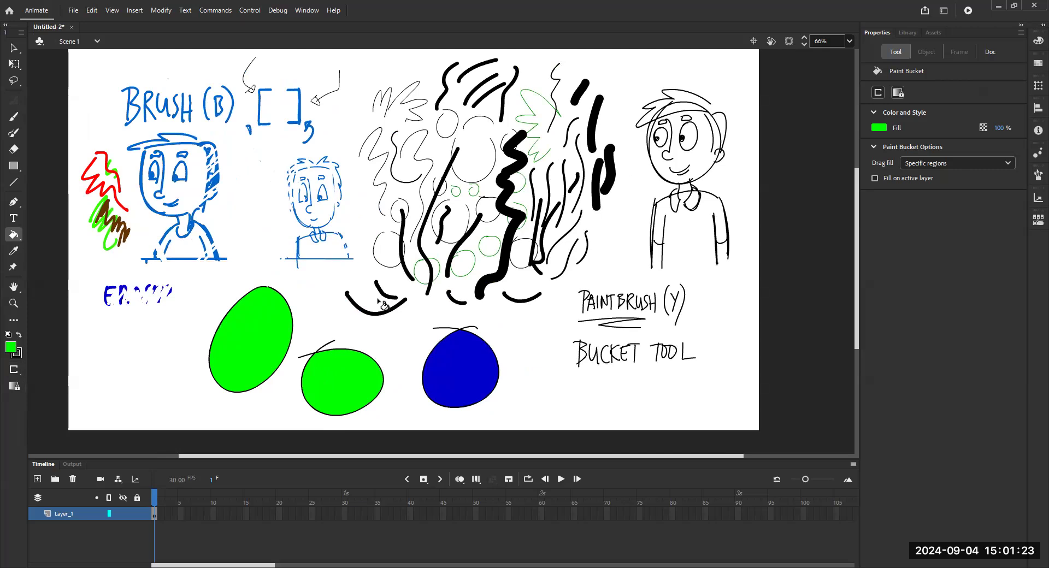
left_click(15, 251)
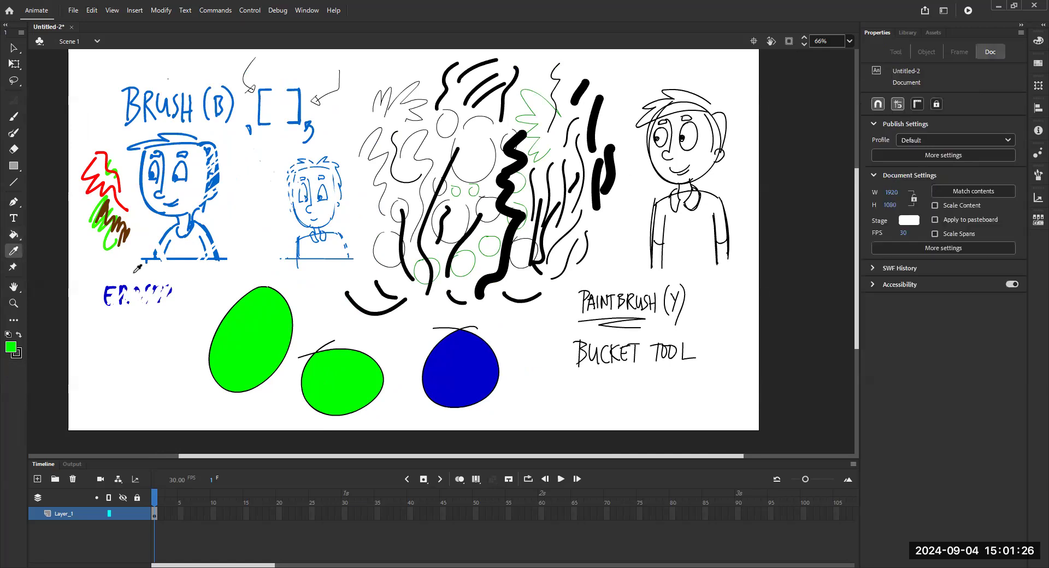
left_click(271, 333)
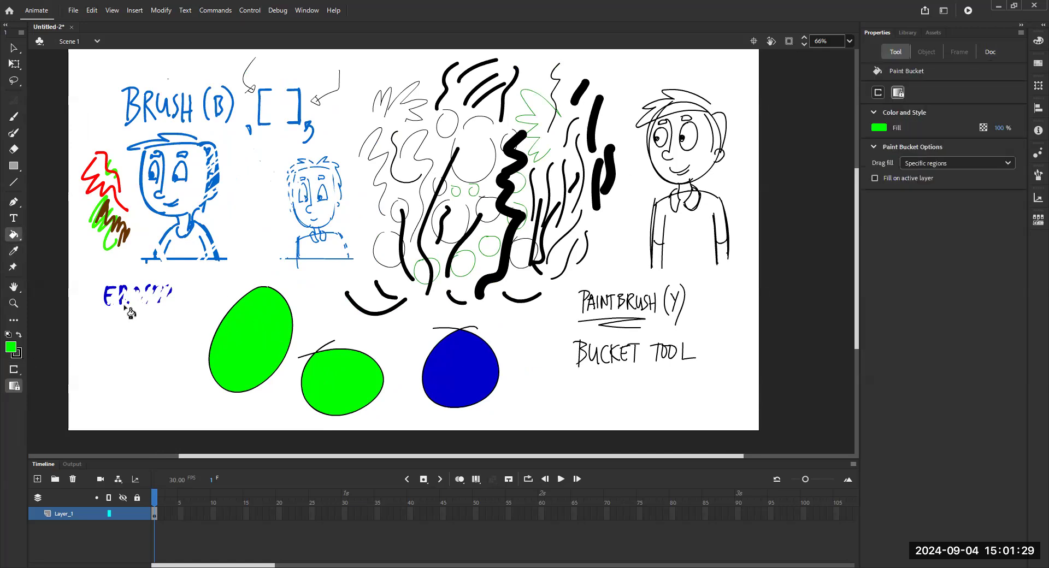
left_click(14, 251)
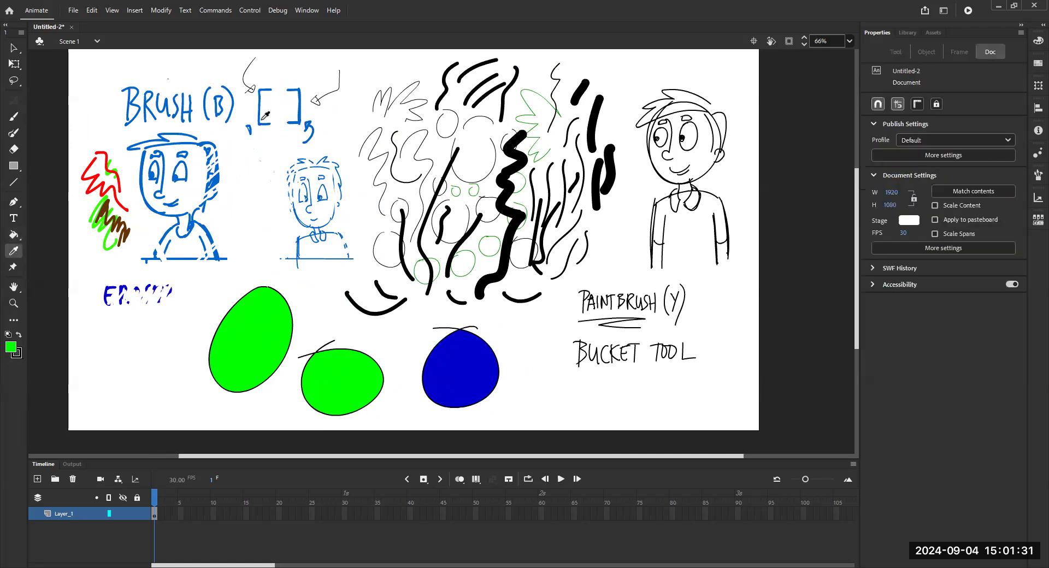
left_click(304, 107)
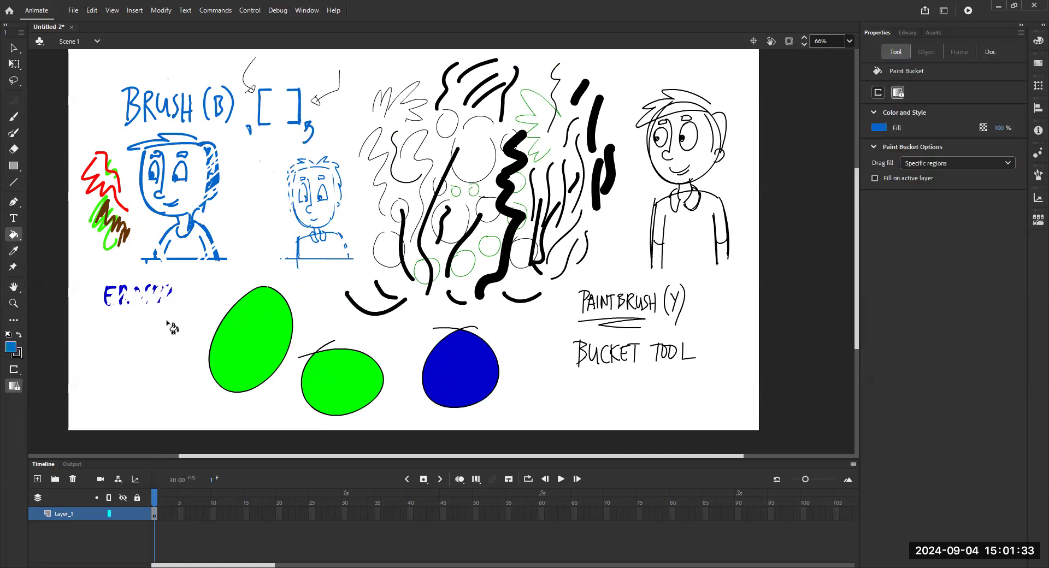
- Sample black from the thick zigzag stroke as the fill color, and replace it with the teal swatch #009999
left_click(12, 347)
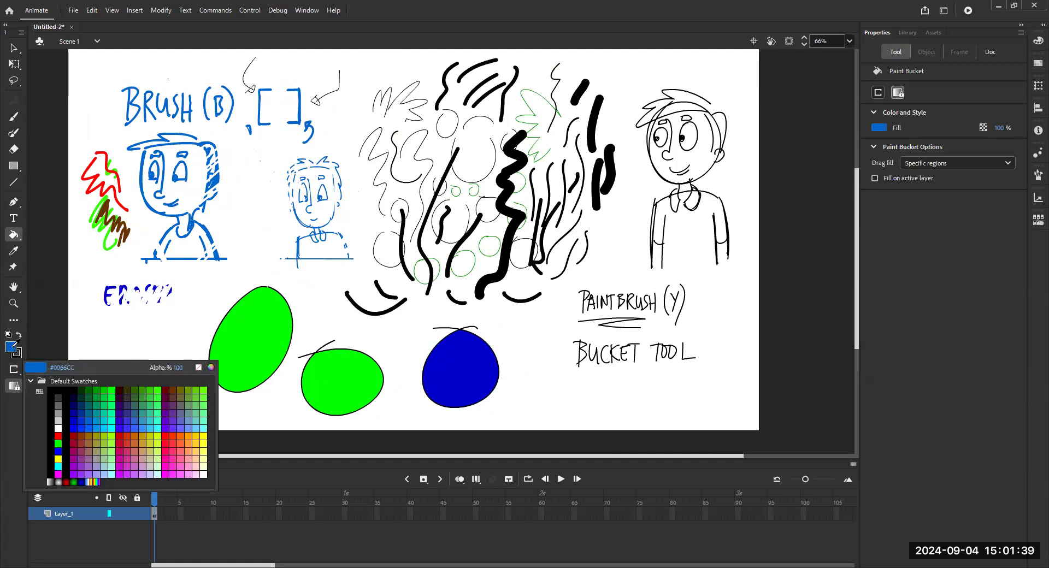
left_click(507, 178)
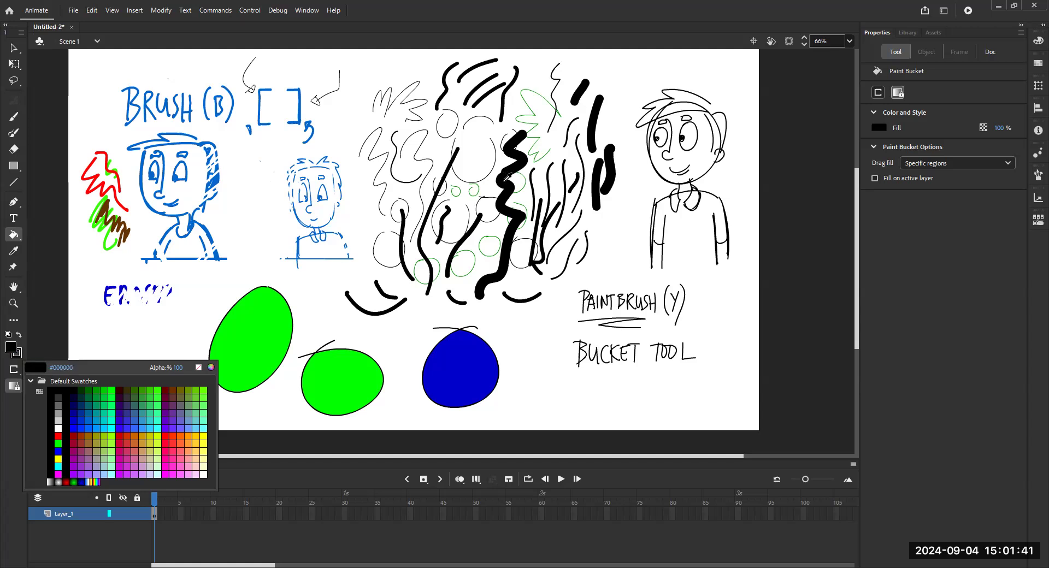
left_click(16, 350)
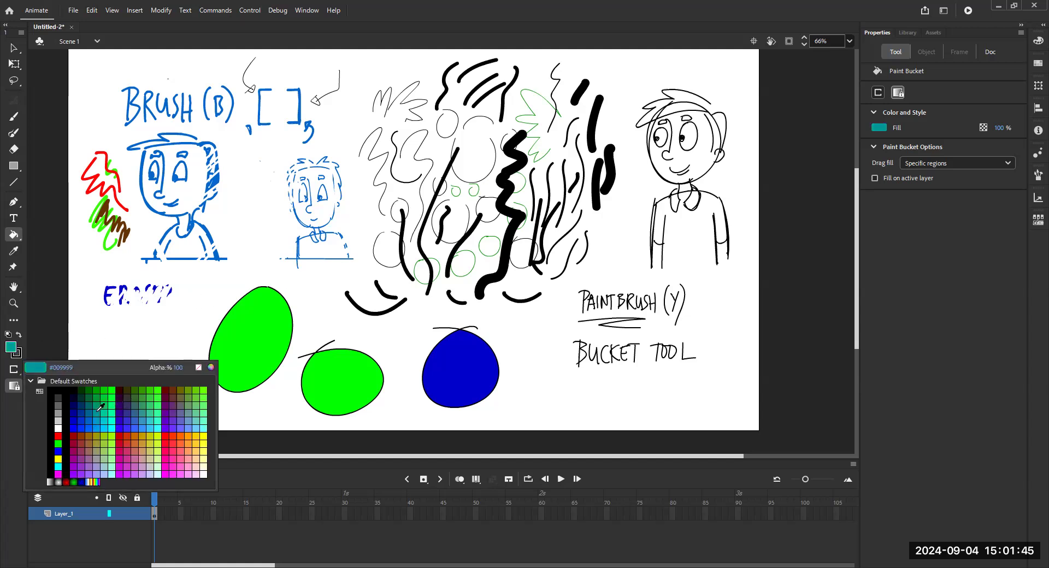
left_click(12, 350)
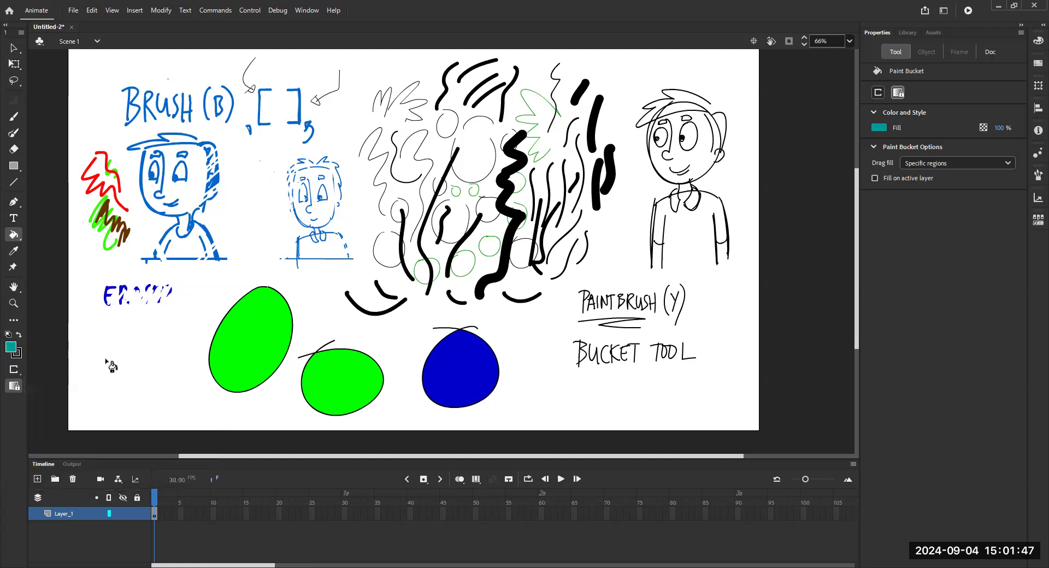
- Draw a teal rounded face outline with the Classic Brush below the scribbled-out blue eraser label
key("b")
left_click_drag(119, 332, 125, 404)
mouse_move(117, 334)
left_mouse_down()
mouse_move(136, 327)
mouse_move(167, 403)
left_mouse_up()
mouse_move(167, 327)
left_mouse_down()
mouse_move(174, 398)
mouse_move(119, 401)
mouse_move(115, 335)
left_mouse_up()
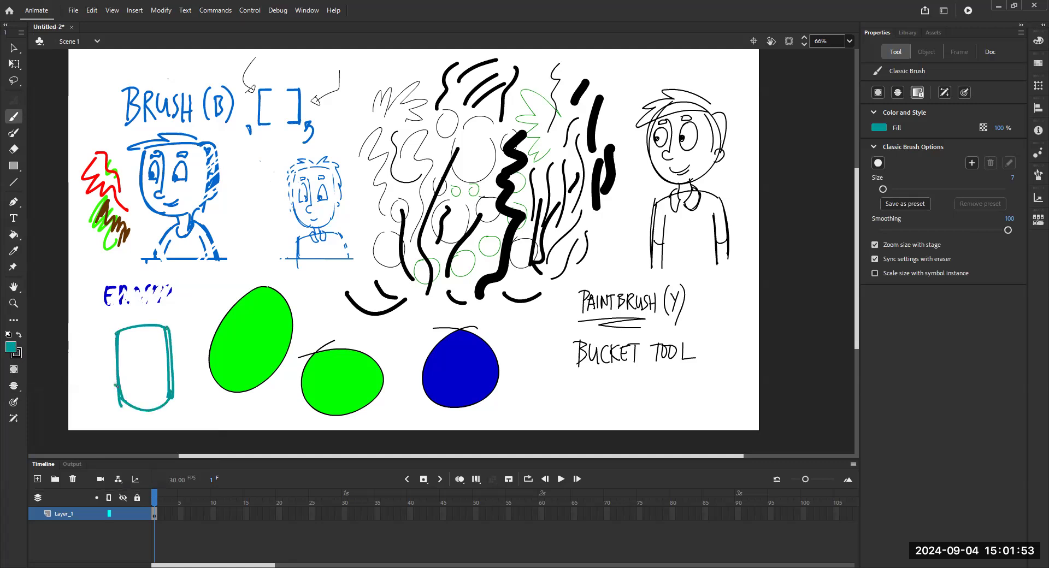
- Add ears, hair, eyes, a nose and a mouth to the teal face with the Classic Brush
left_click_drag(173, 382, 175, 393)
mouse_move(149, 322)
left_mouse_down()
mouse_move(117, 323)
mouse_move(112, 382)
mouse_move(171, 310)
mouse_move(182, 357)
left_mouse_up()
mouse_move(124, 372)
left_mouse_down()
mouse_move(137, 375)
mouse_move(128, 377)
left_mouse_up()
mouse_move(145, 375)
left_mouse_down()
mouse_move(160, 375)
mouse_move(146, 377)
mouse_move(143, 391)
left_mouse_up()
left_click_drag(141, 397, 152, 394)
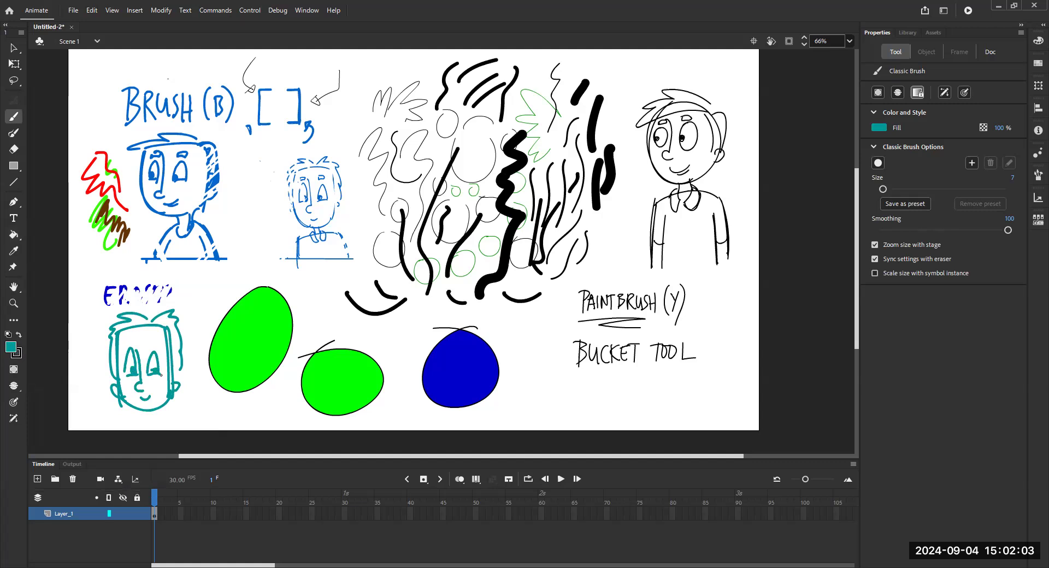
left_click_drag(402, 196, 400, 208)
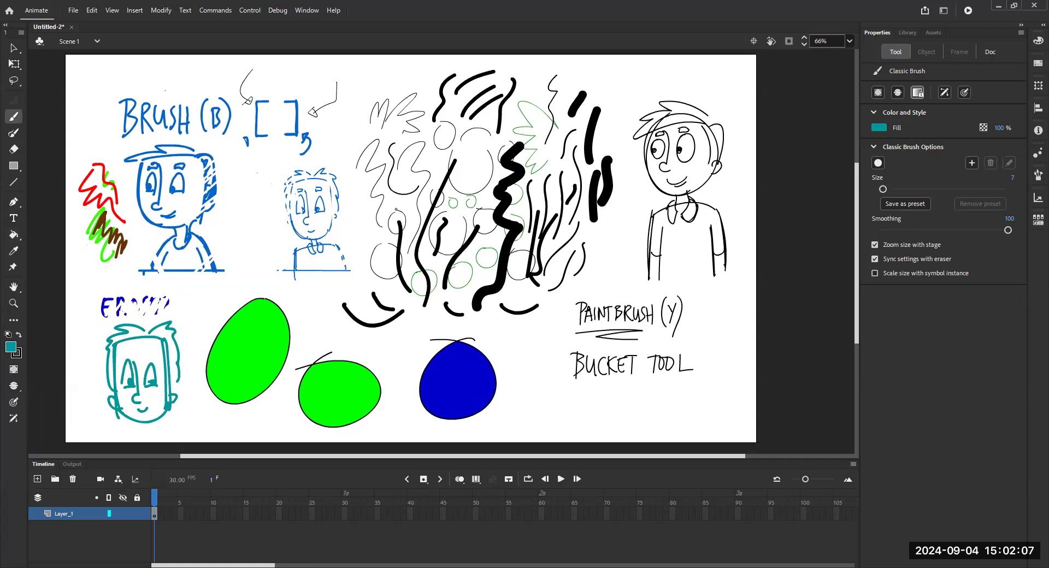